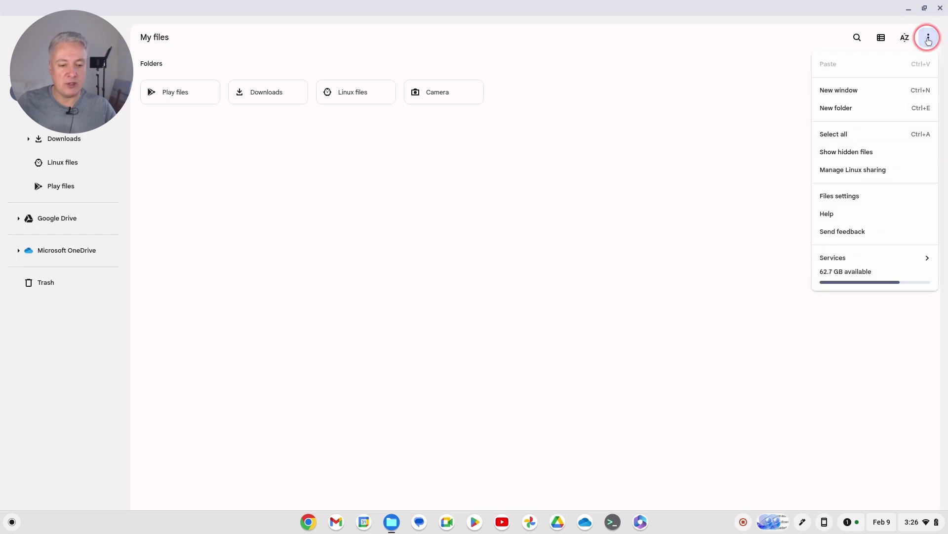
Review the Linux disk resize options through the device's storage management settings without changing the size, and close Settings and Files
left_click(847, 280)
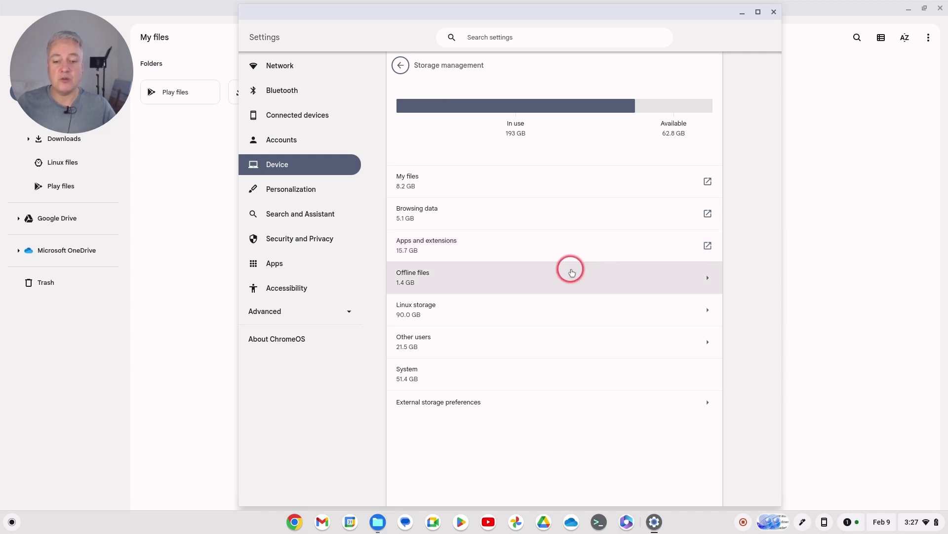
left_click(677, 301)
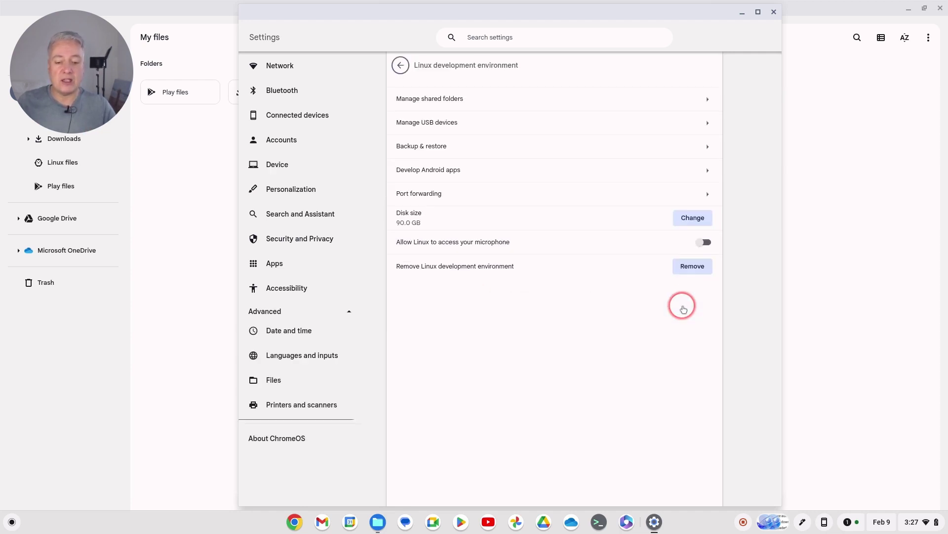
left_click(692, 218)
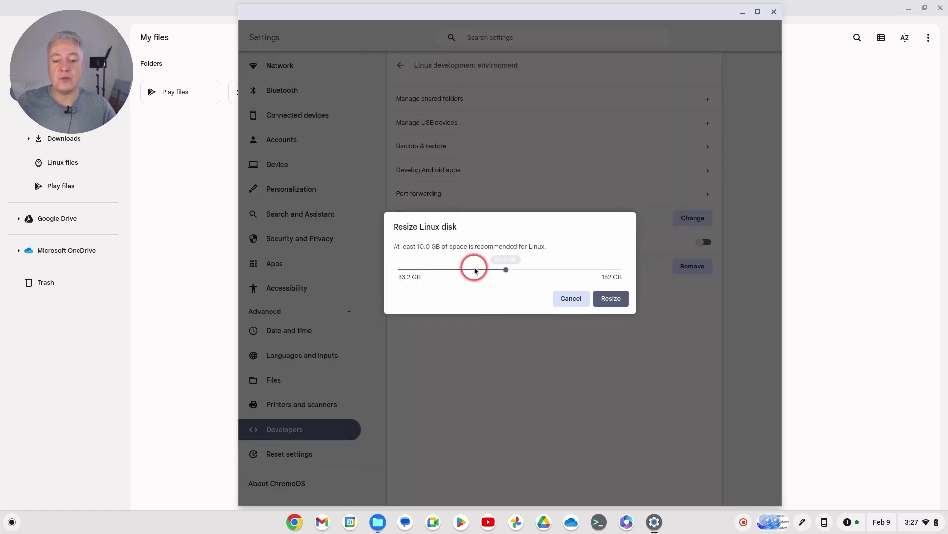
left_click(571, 297)
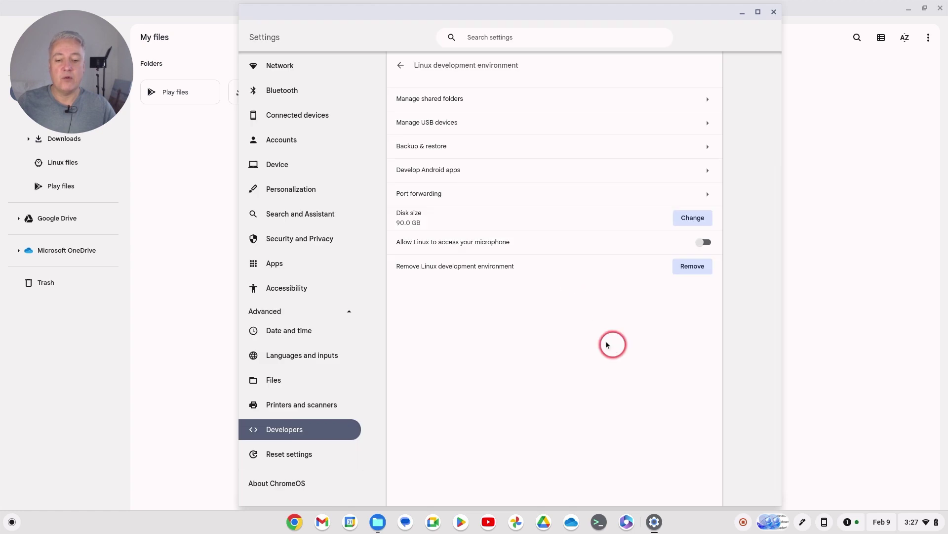
left_click(410, 64)
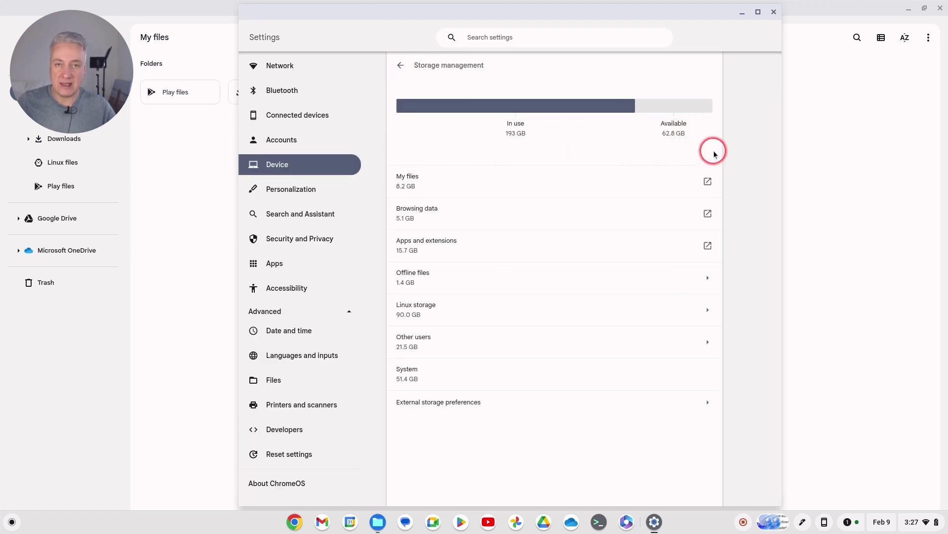
left_click(774, 11)
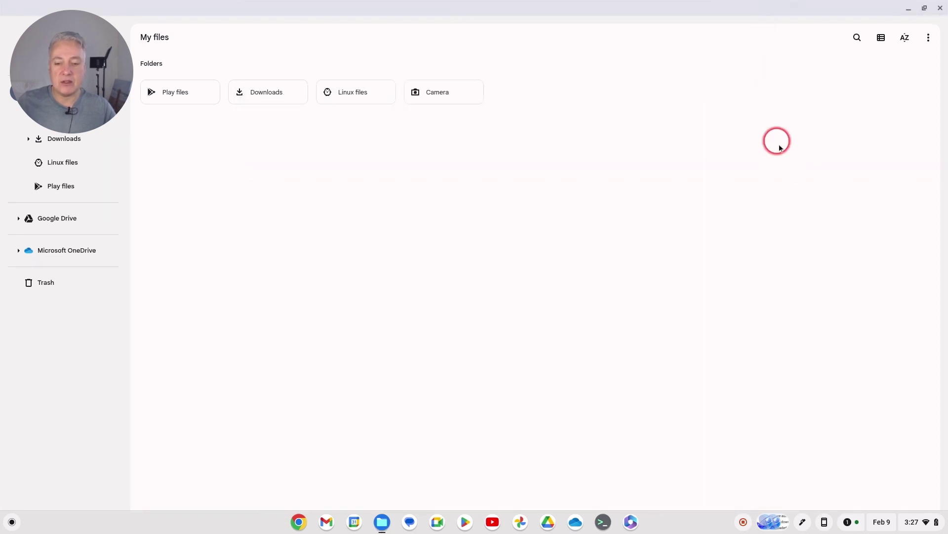
left_click(940, 8)
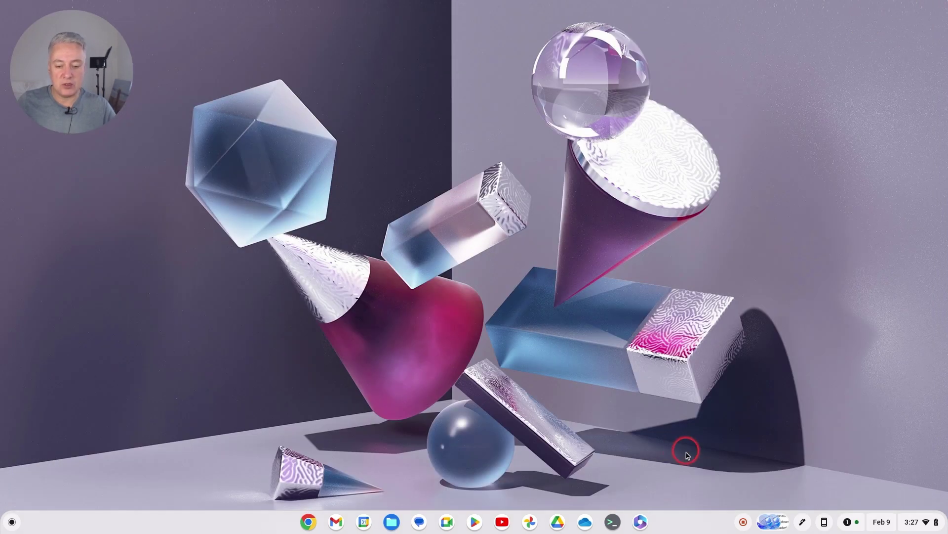
Open a penguin Linux session in Terminal and maximize its window
left_click(612, 522)
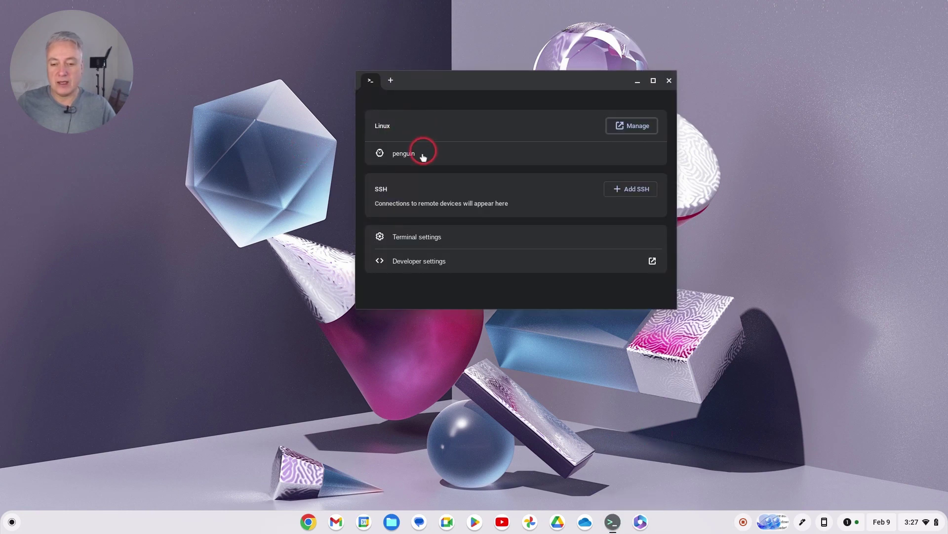
left_click(402, 155)
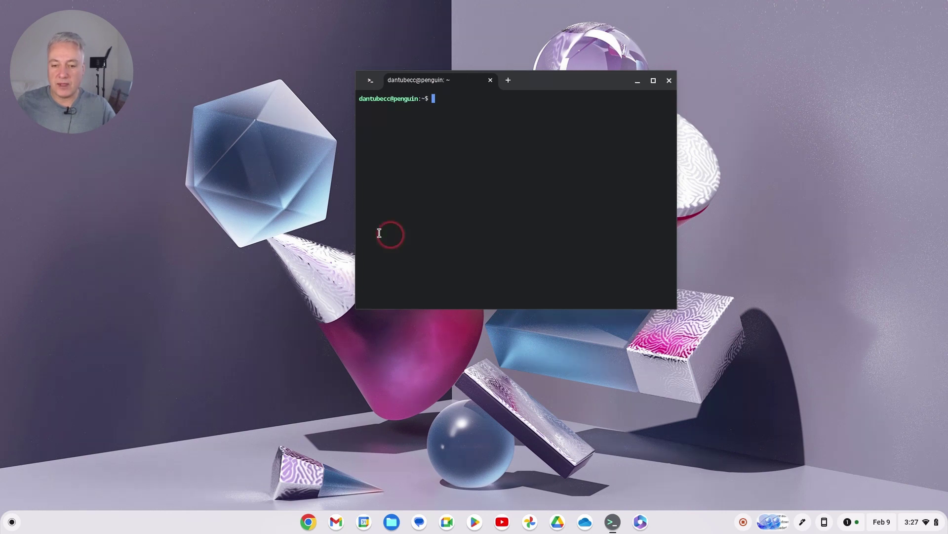
left_click(652, 80)
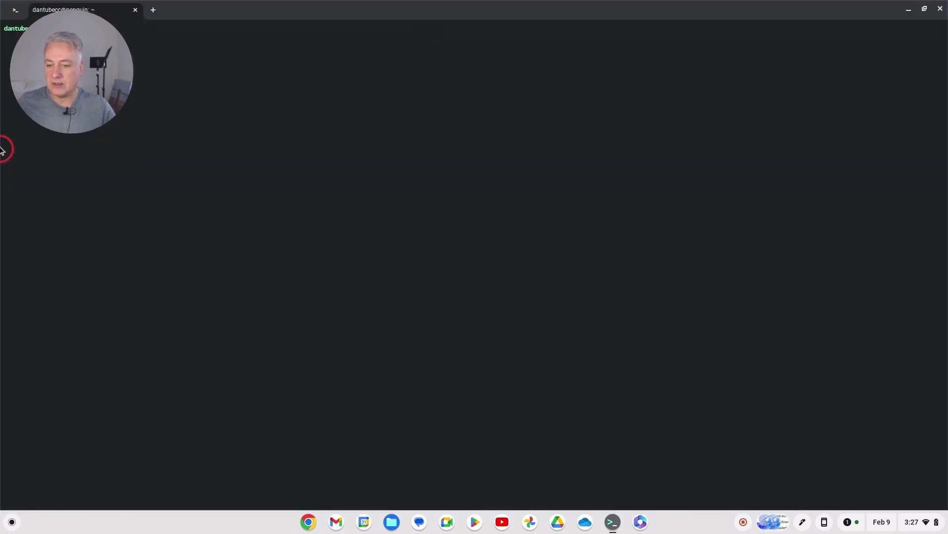
left_click_drag(244, 76, 831, 61)
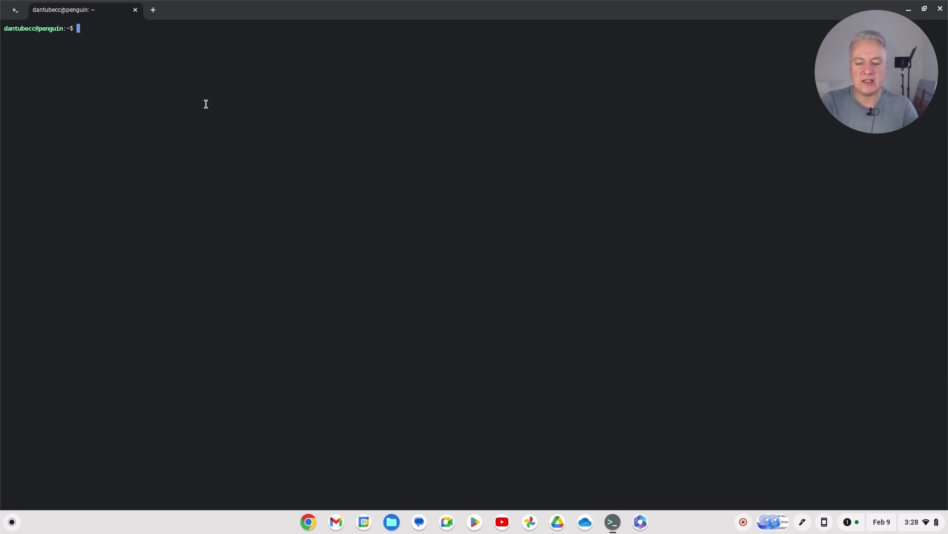
Refresh the Linux package lists with sudo apt update and upgrade the installed packages with sudo apt upgrade
type("sudo apt update")
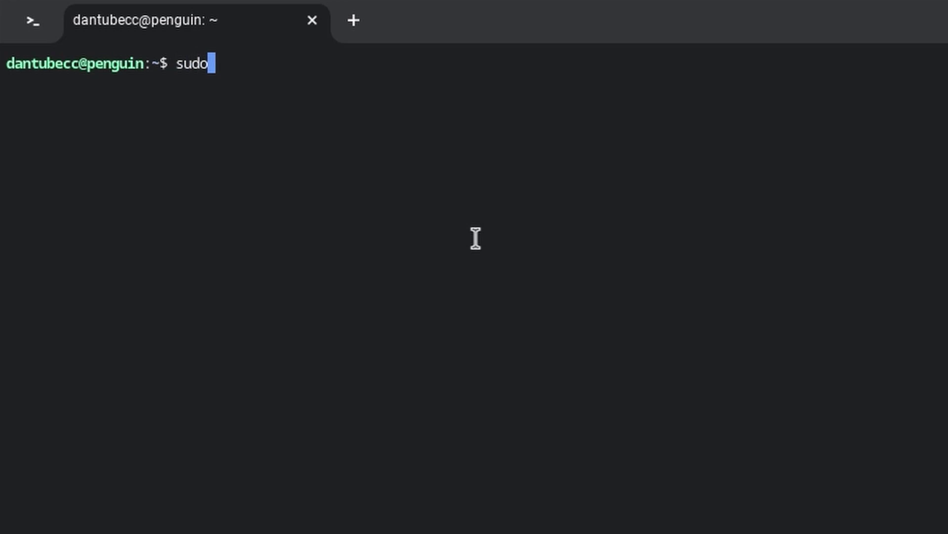
key("Return")
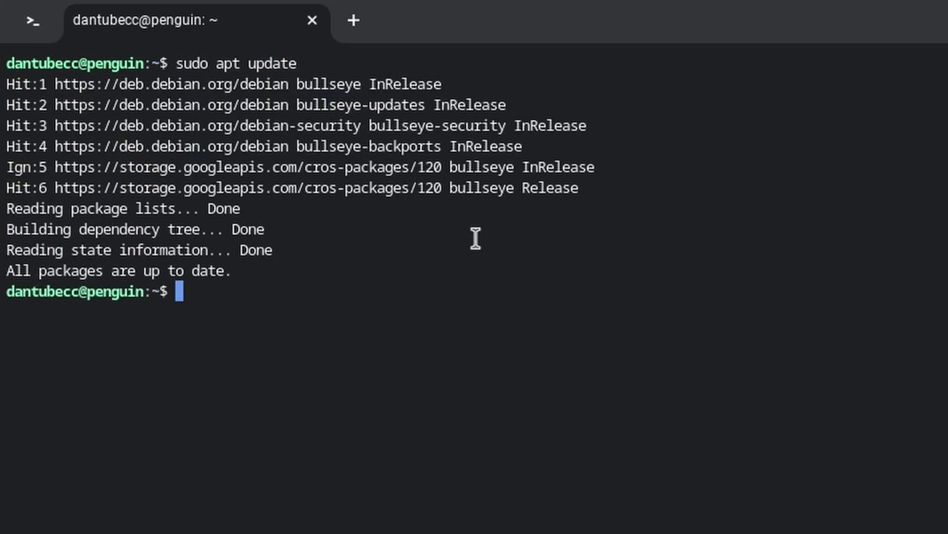
type("sudo apt upg")
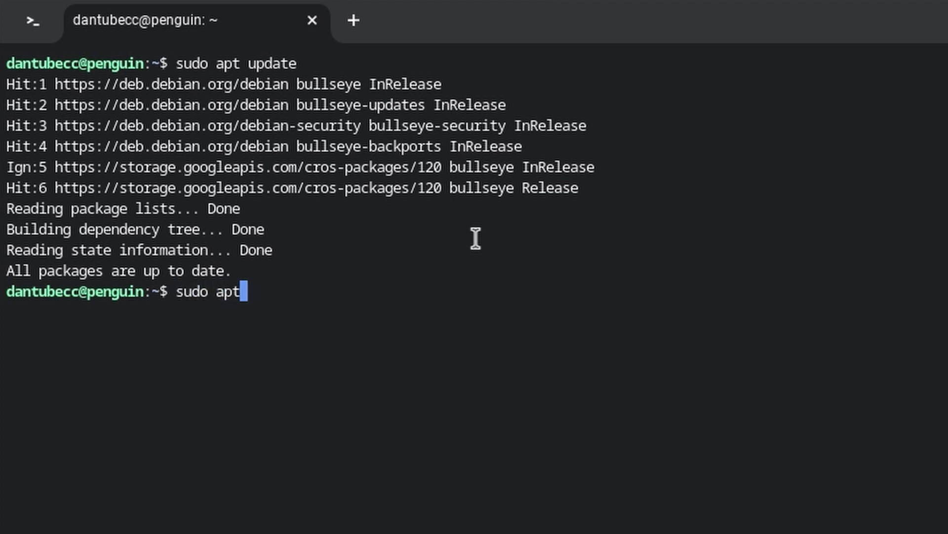
type("rade")
key("Return")
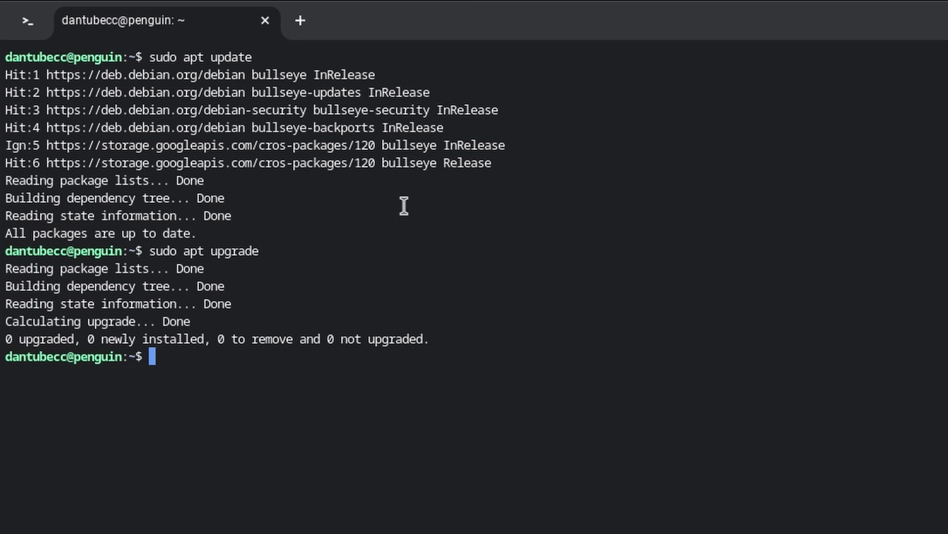
Check the total disk usage of the Linux root directory with sudo du -shc /
type("sud")
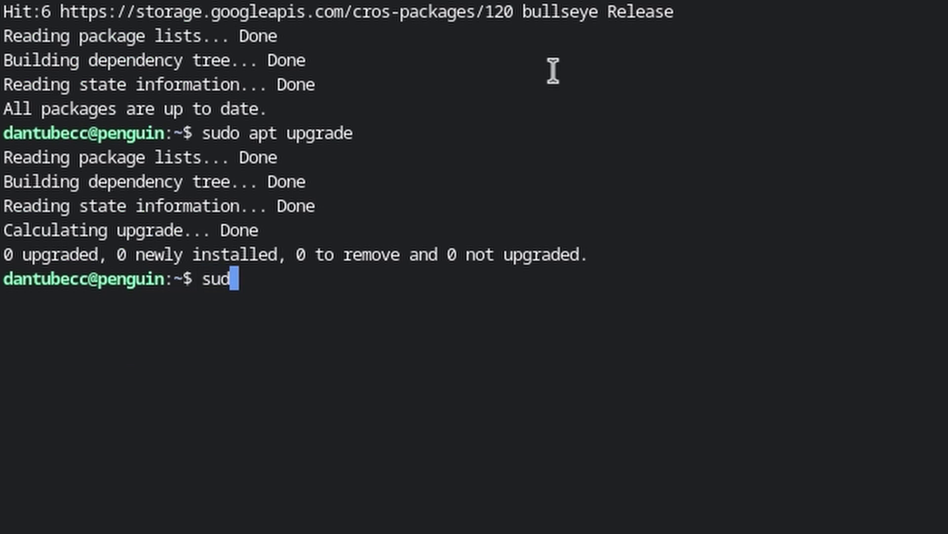
type("o du")
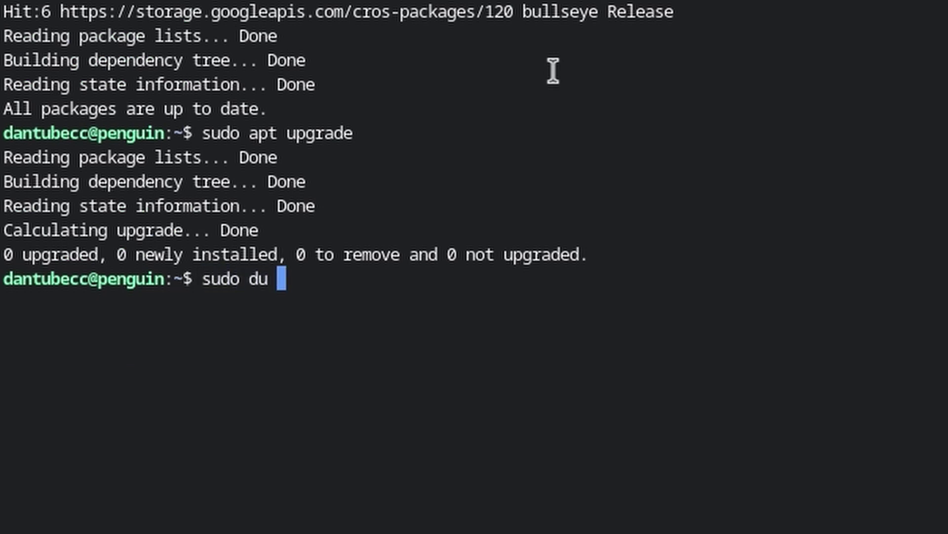
type(" -shc ")
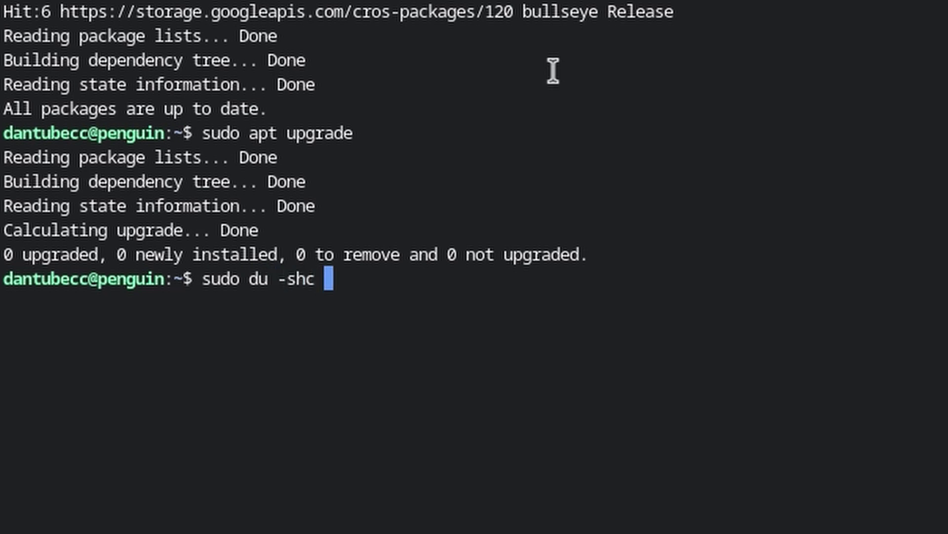
type("/")
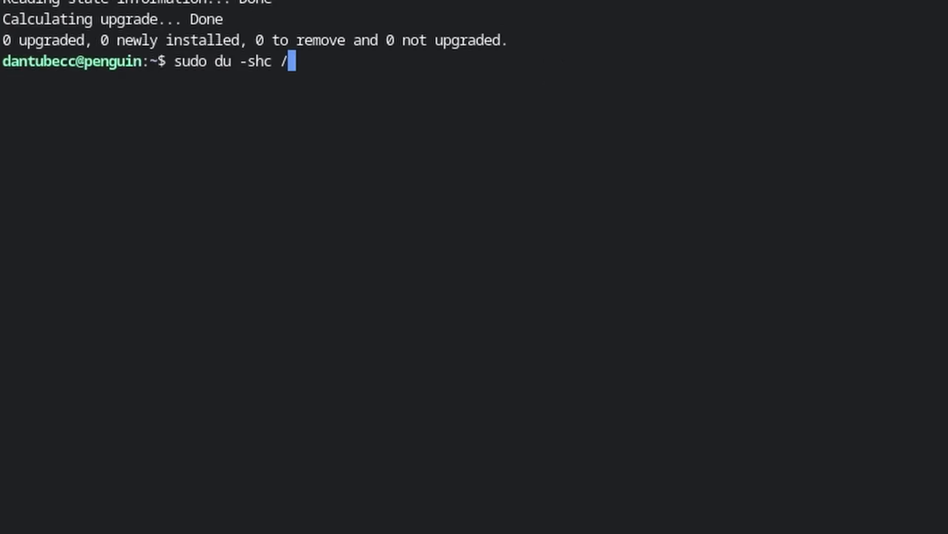
key("Return")
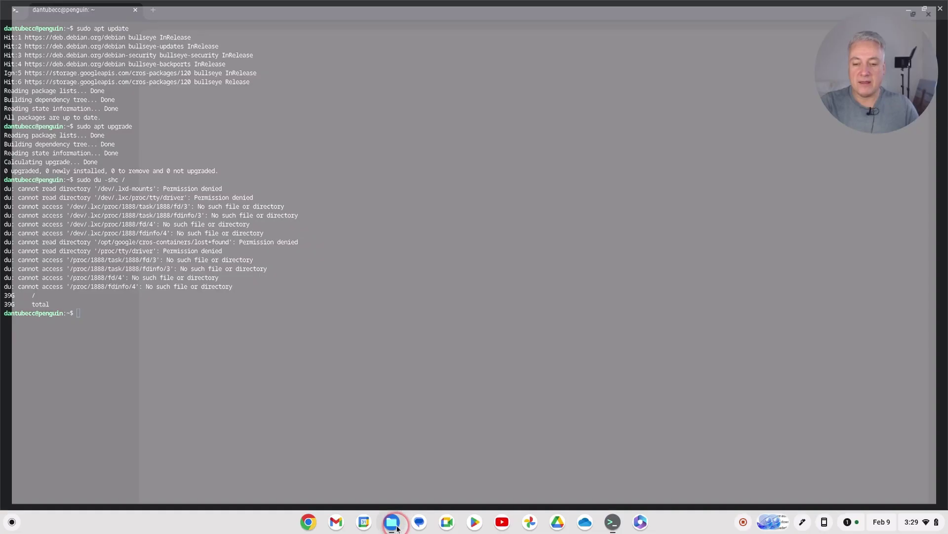
Switch to Files, check the allocated Linux disk size through storage management, and return to Terminal
key("alt+shift+m")
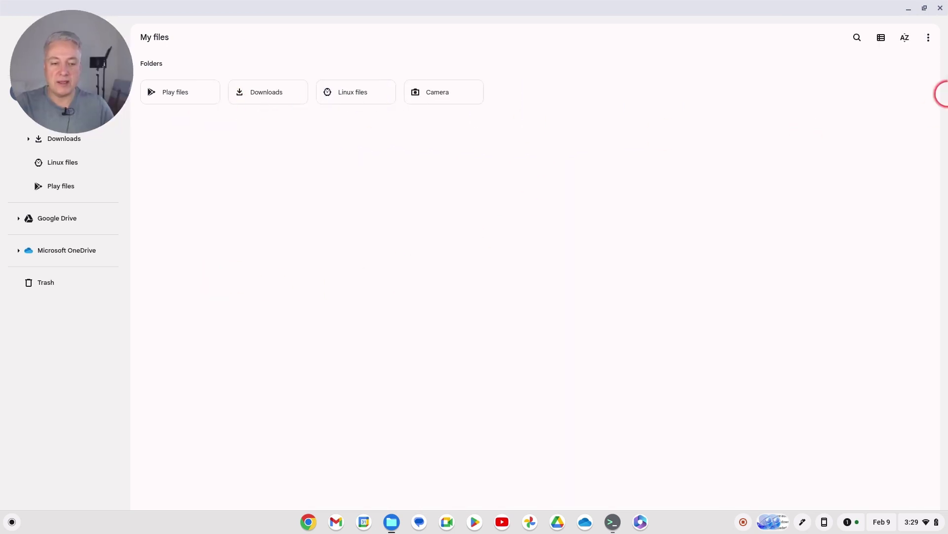
left_click(932, 40)
left_click(862, 279)
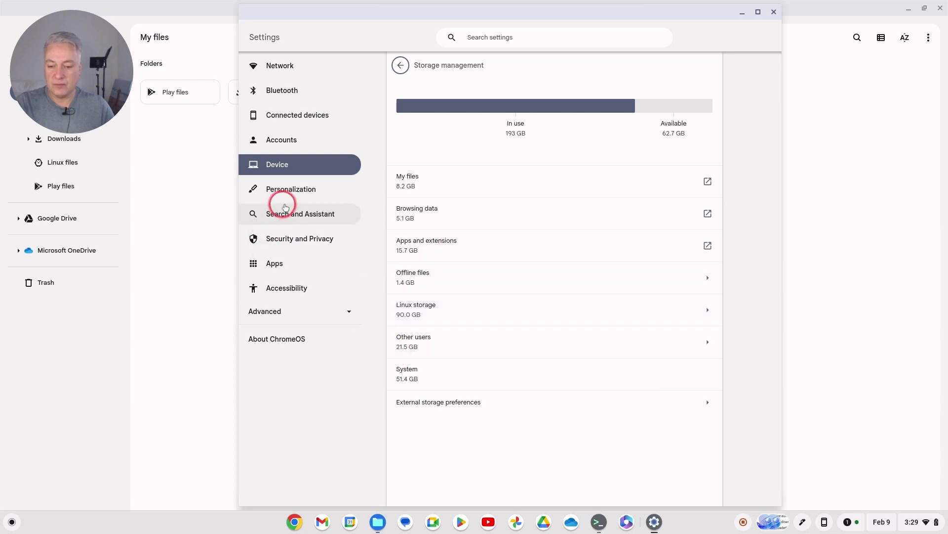
left_click(434, 315)
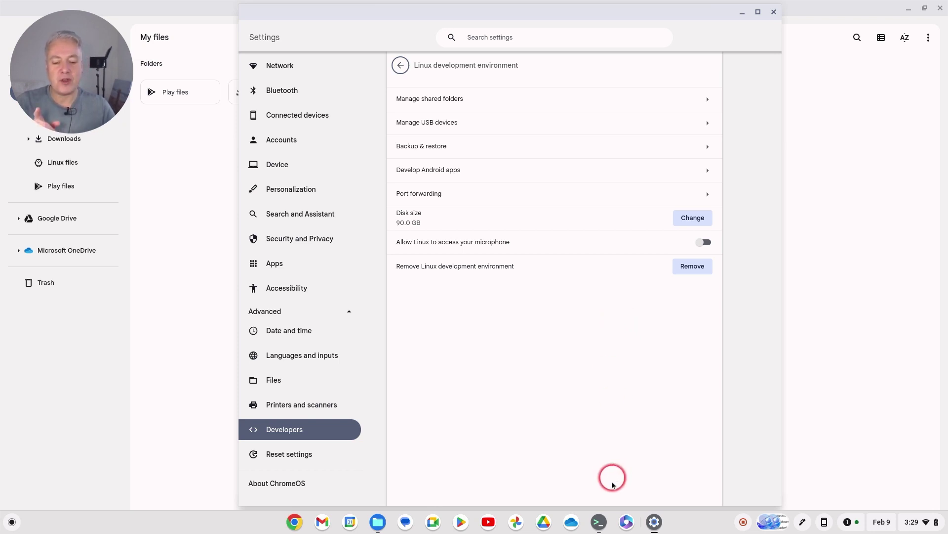
left_click(604, 529)
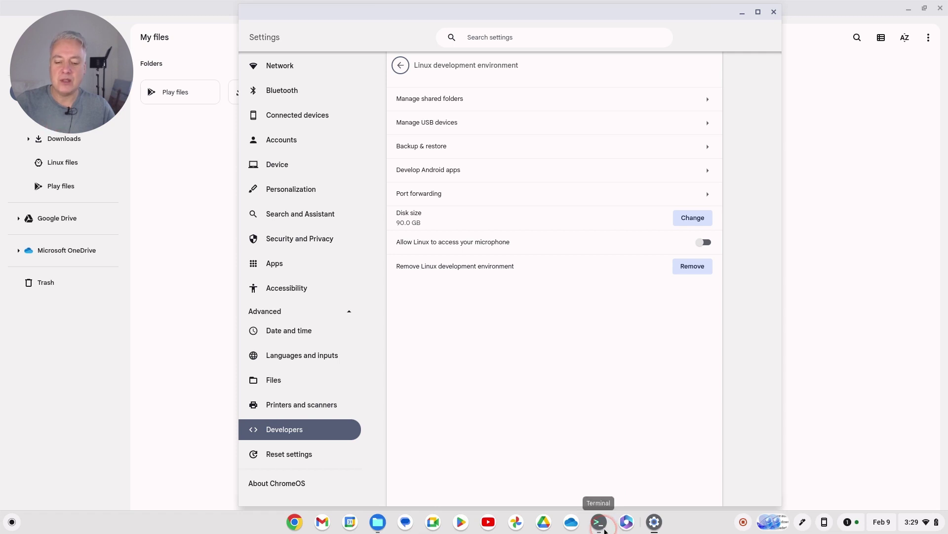
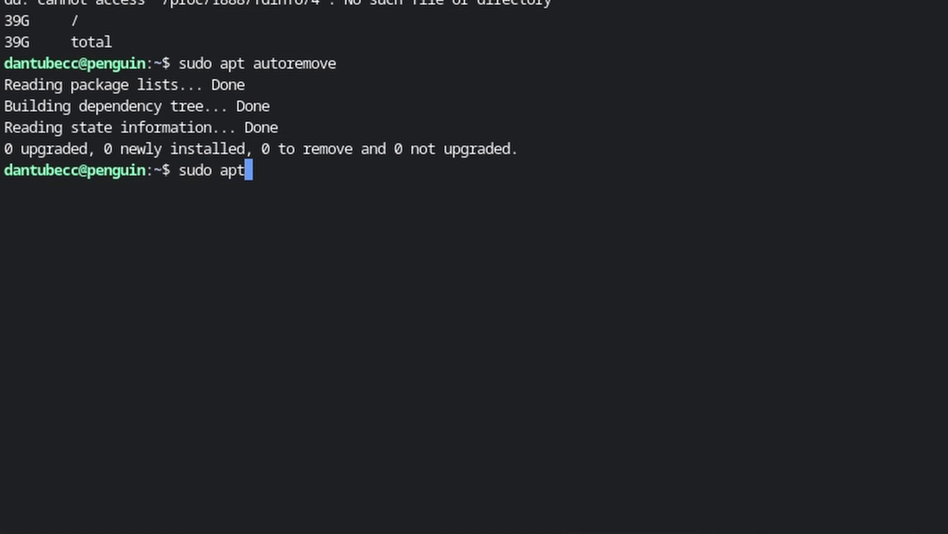
type("toremove")
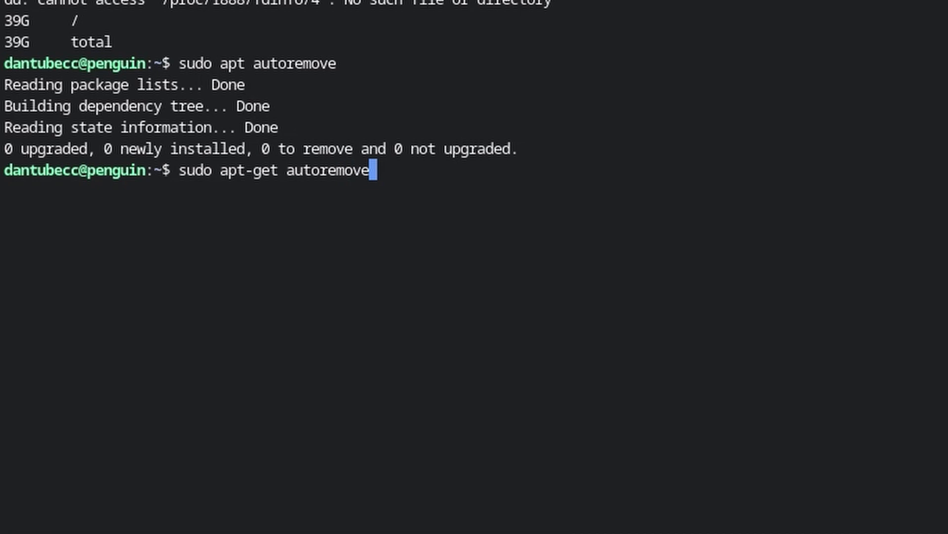
key("BackSpace")
key("BackSpace")
key("BackSpace")
key("BackSpace")
key("BackSpace")
key("BackSpace")
key("BackSpace")
key("BackSpace")
key("BackSpace")
key("BackSpace")
key("BackSpace")
key("BackSpace")
key("BackSpace")
key("BackSpace")
key("BackSpace")
key("BackSpace")
key("BackSpace")
key("BackSpace")
key("BackSpace")
key("BackSpace")
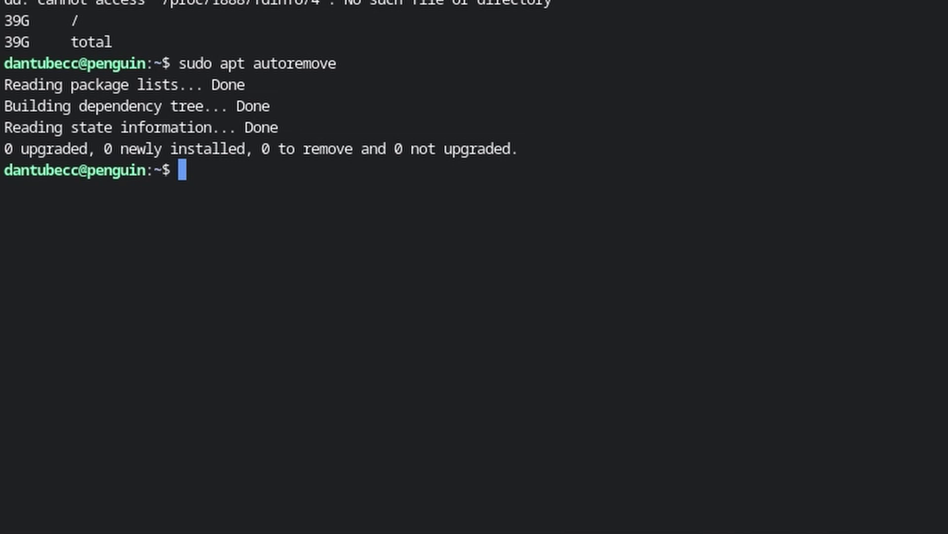
Remove obsolete package files from the cache with sudo apt autoclean
type("sudo")
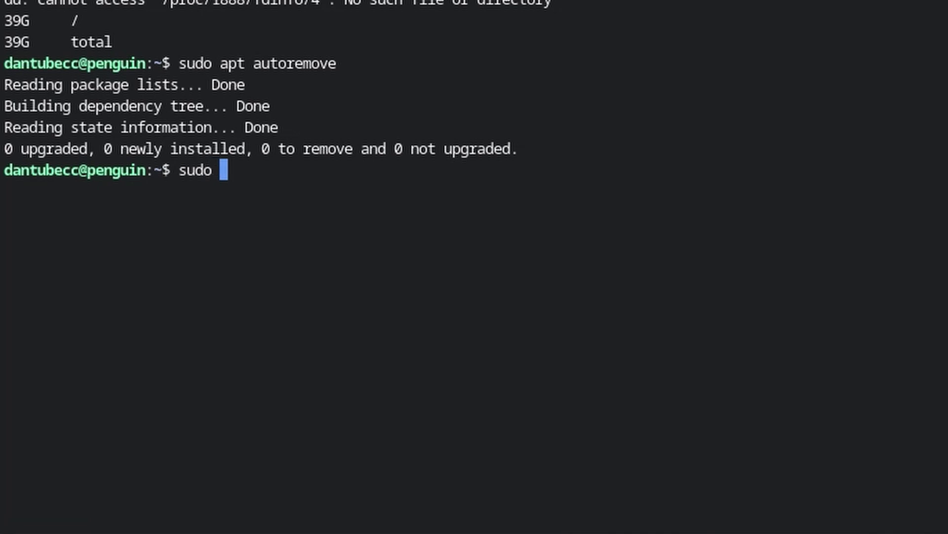
type(" apt")
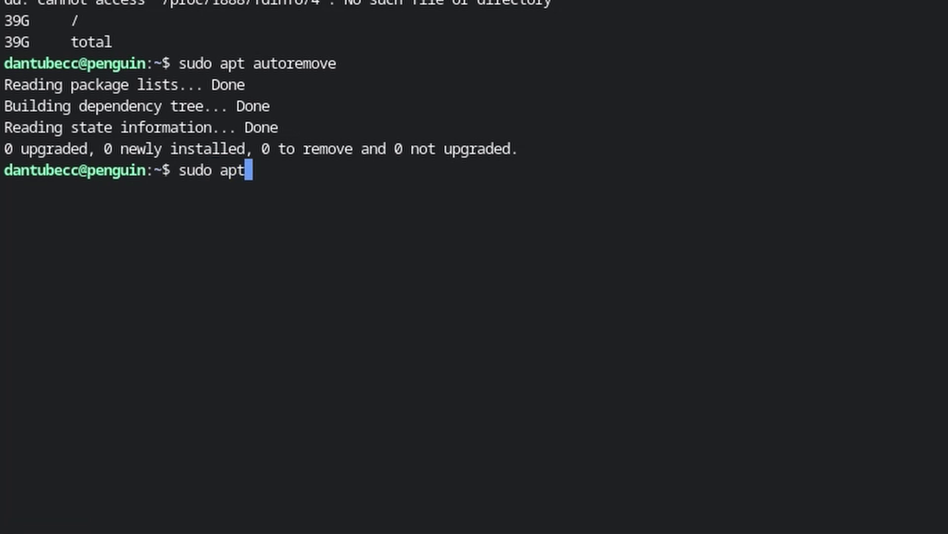
type(" autoclean")
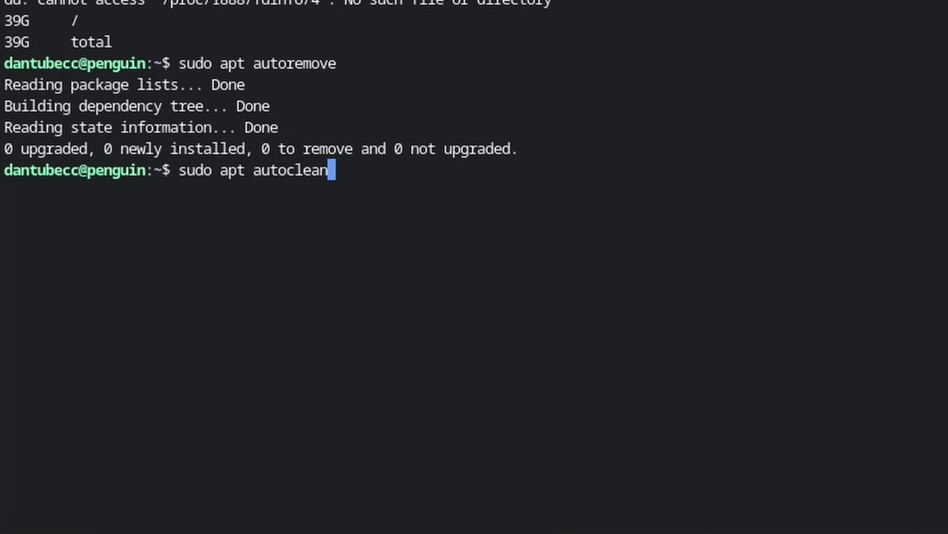
key("Return")
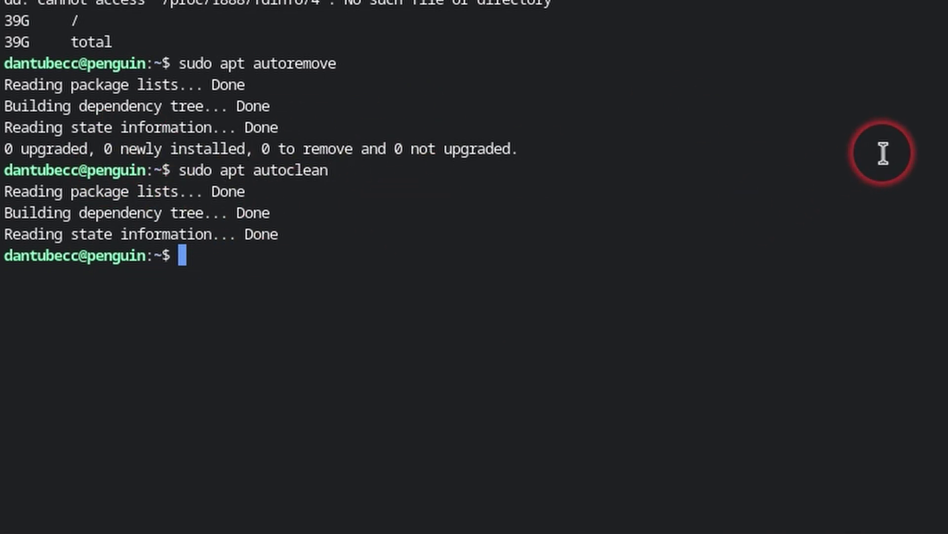
Clear the whole downloaded package cache with sudo apt clean
type("sudo apt clea")
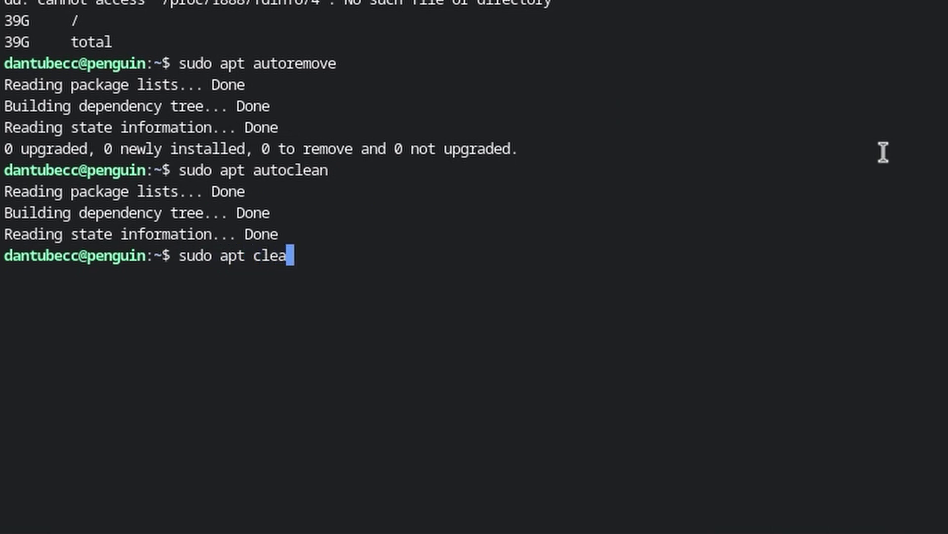
type("n")
key("Return")
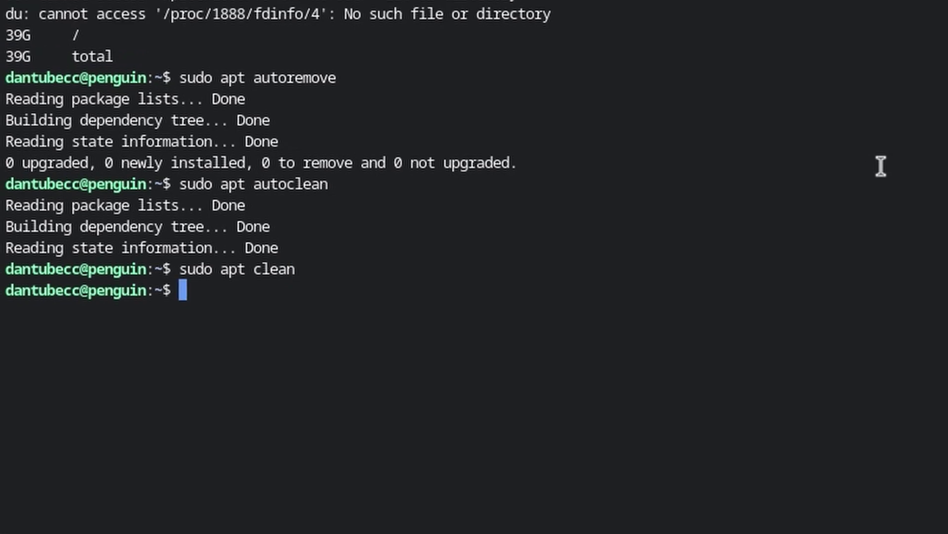
Recheck the total disk usage of the Linux root directory with sudo du -shc /
type("sudo du ")
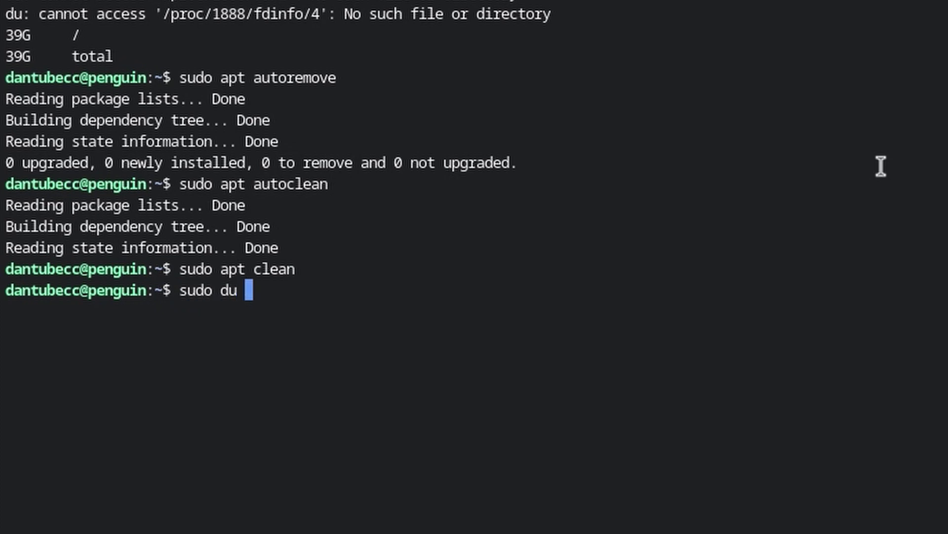
type("-shc ")
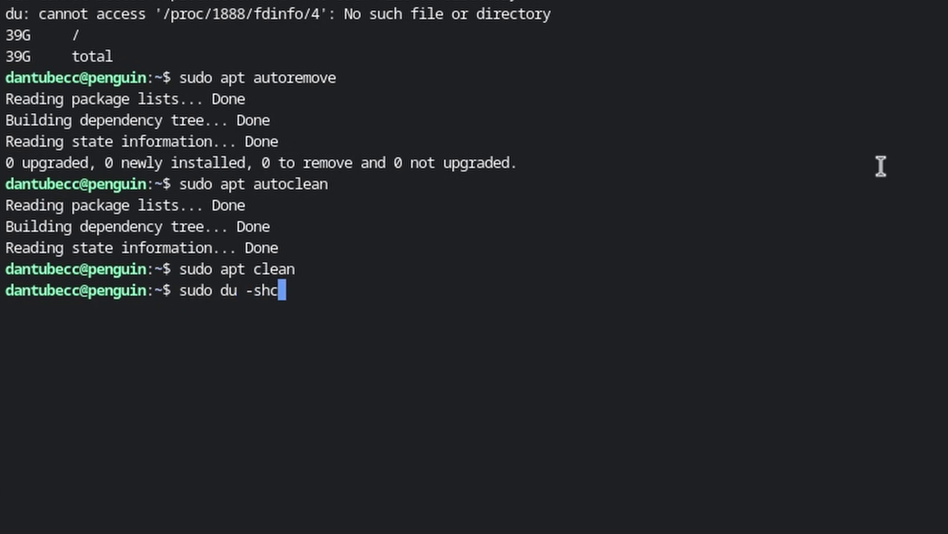
type("/")
key("Return")
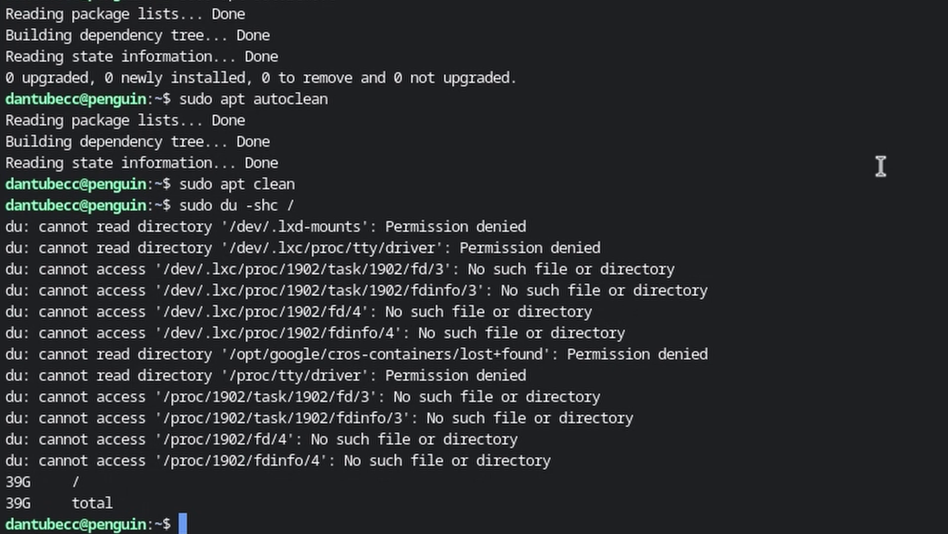
End the Linux session with exit and close the Terminal, Settings and Files windows
type("exit")
key("Return")
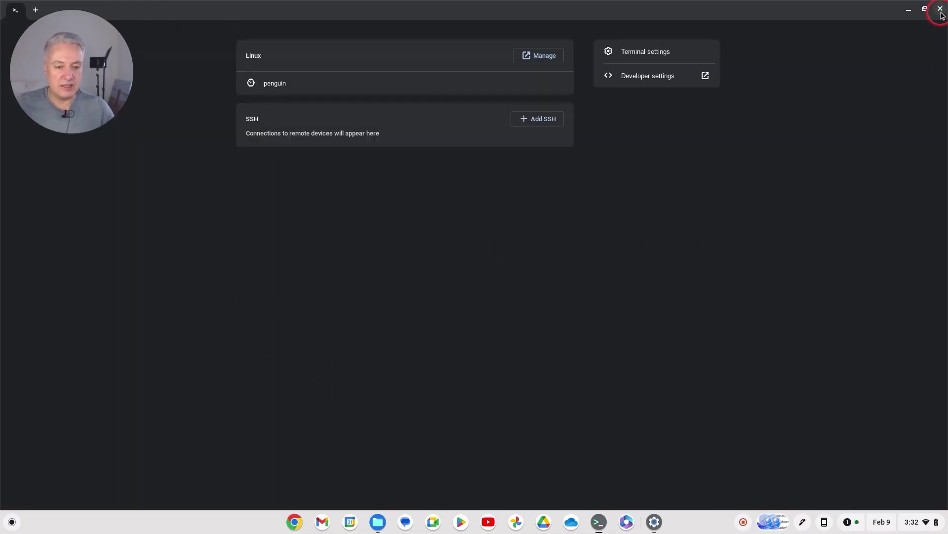
left_click(940, 9)
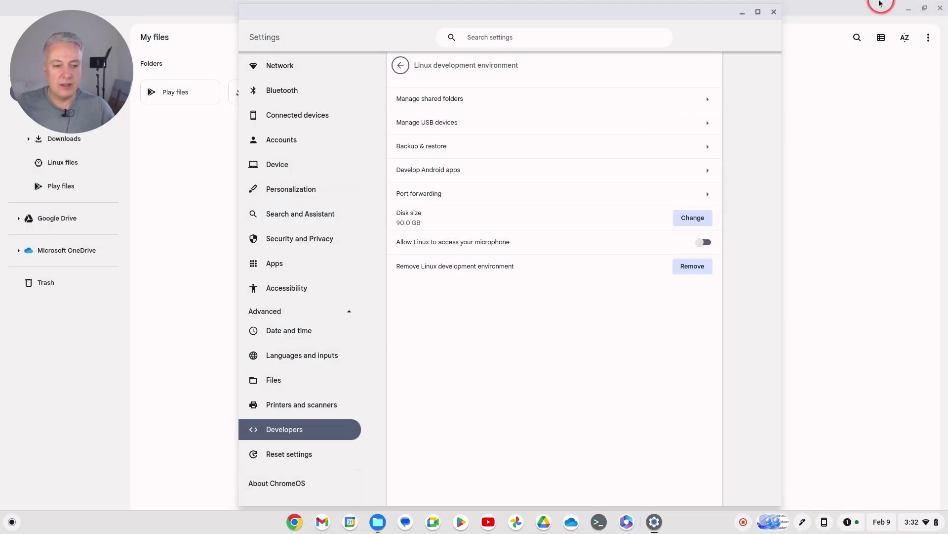
left_click(774, 12)
left_click(941, 8)
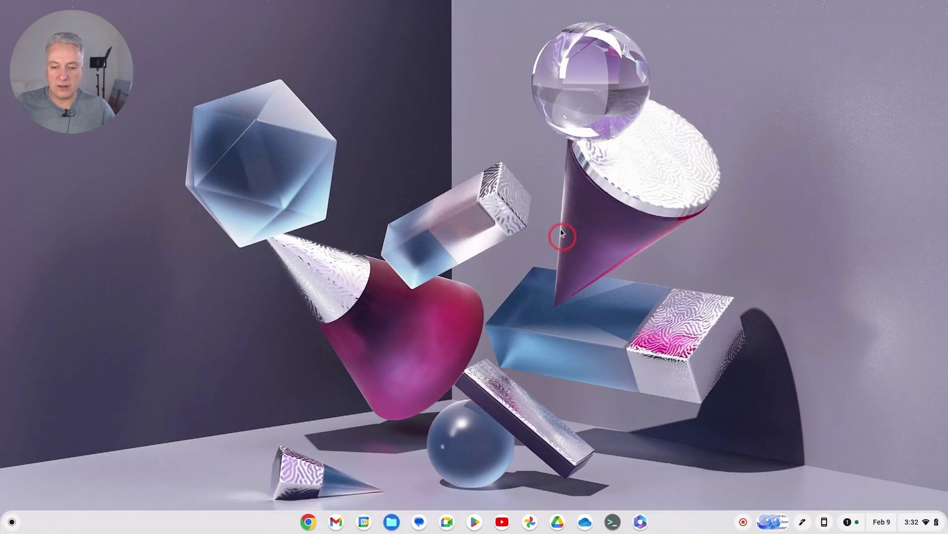
Switch to Files to check the Chromebook's available storage, and close the window
left_click(393, 522)
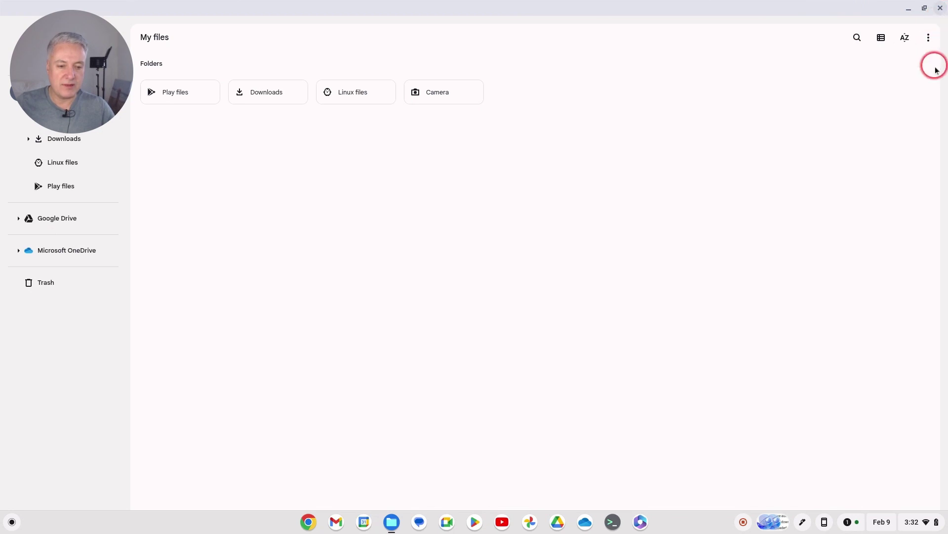
left_click(928, 38)
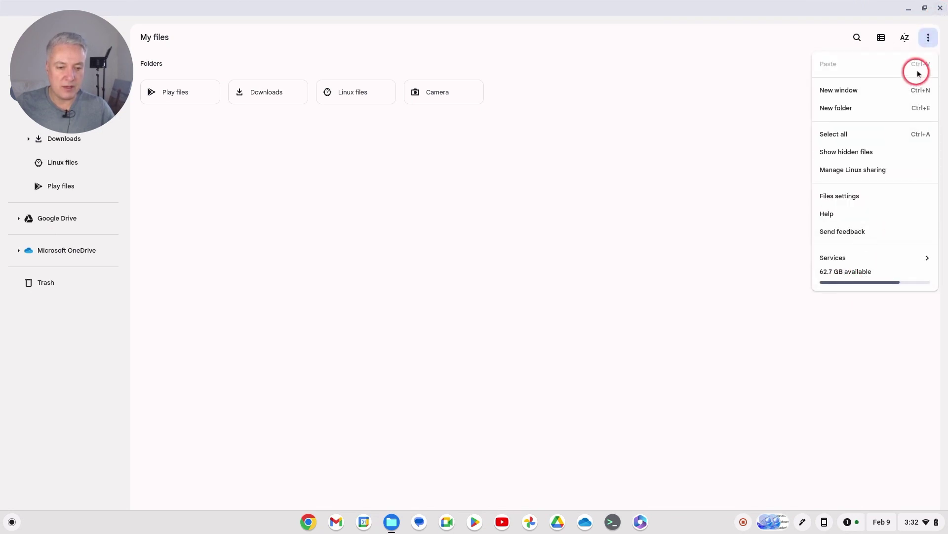
left_click(940, 8)
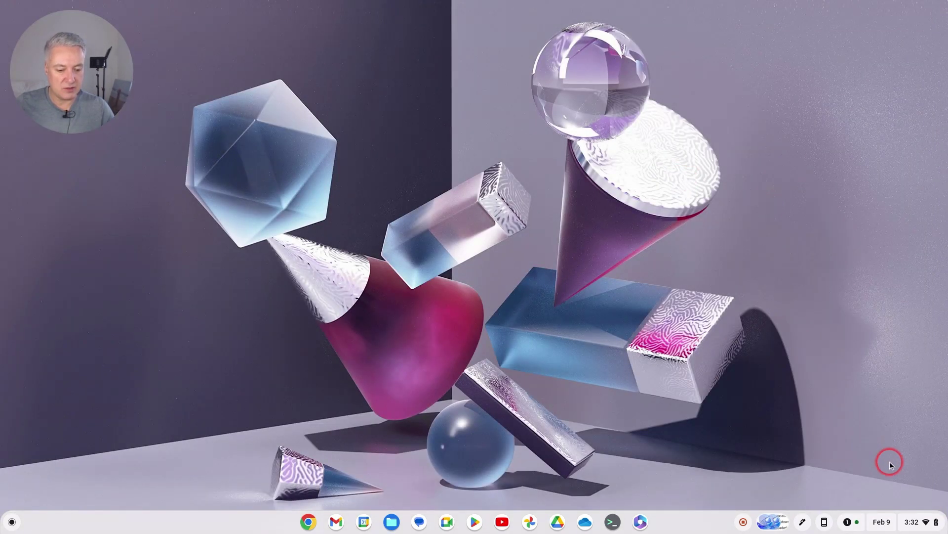
Open ChromeOS Settings and go through storage management to the Linux storage page
left_click(926, 523)
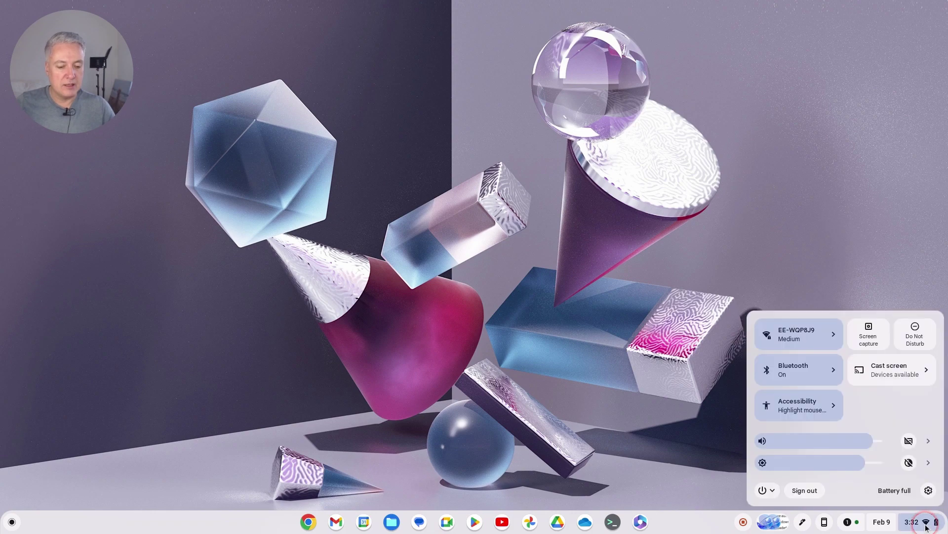
left_click(929, 490)
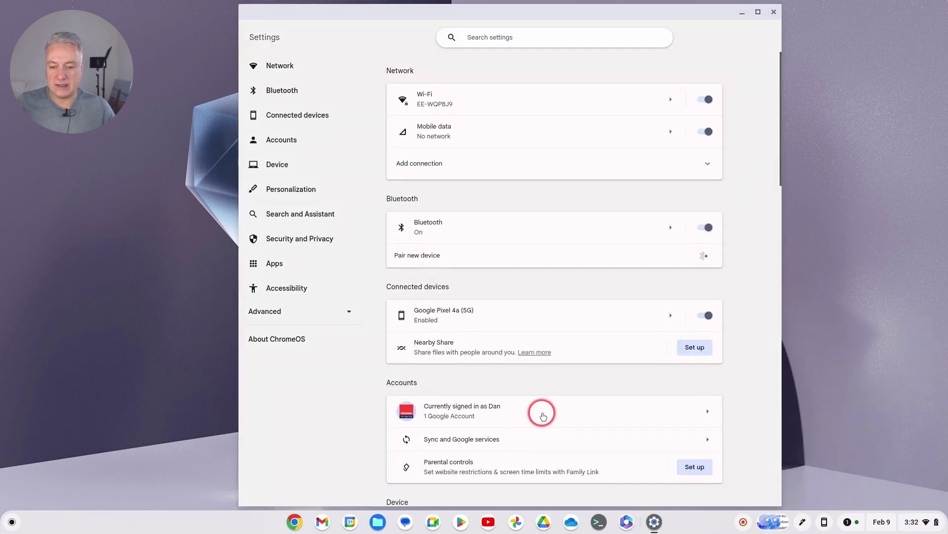
left_click(339, 321)
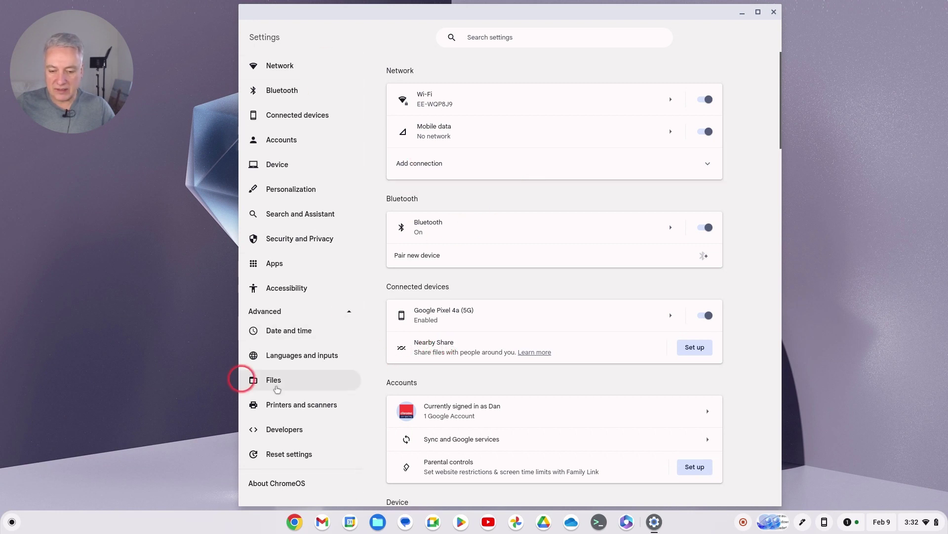
scroll(522, 214, "down", 5)
scroll(525, 219, "down", 5)
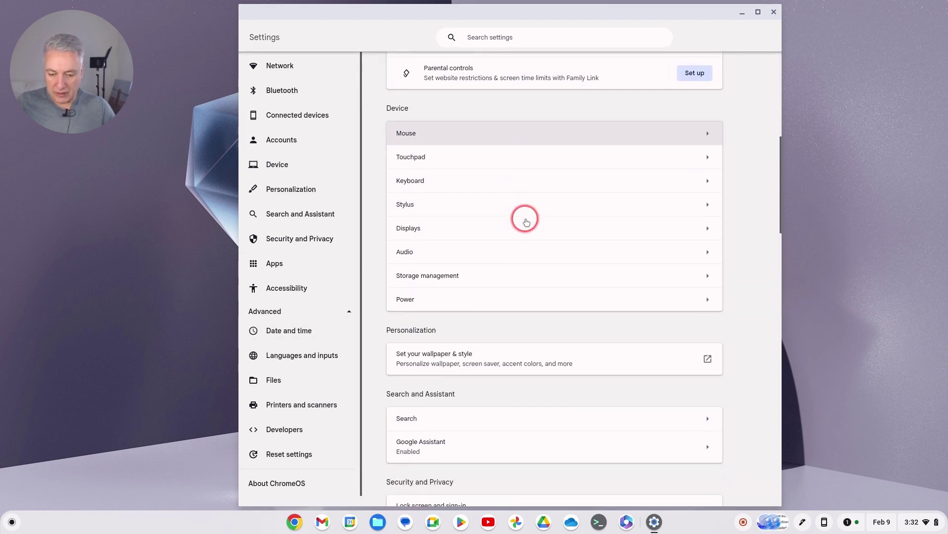
scroll(568, 217, "down", 2)
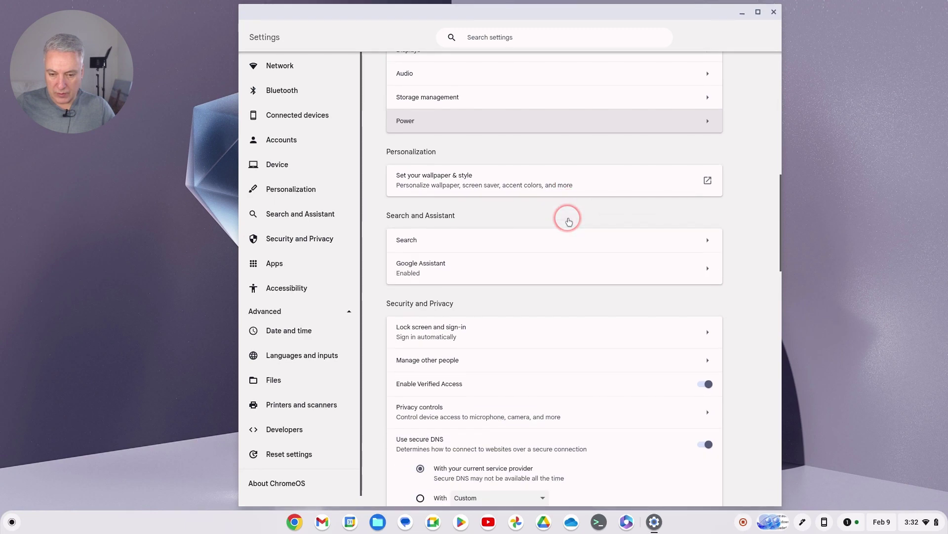
scroll(569, 217, "up", 3)
left_click(479, 233)
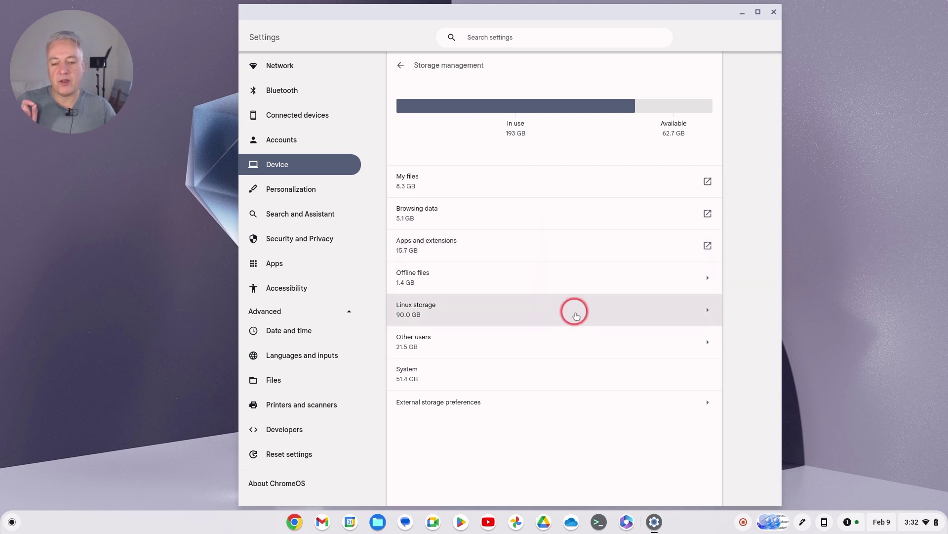
left_click(600, 310)
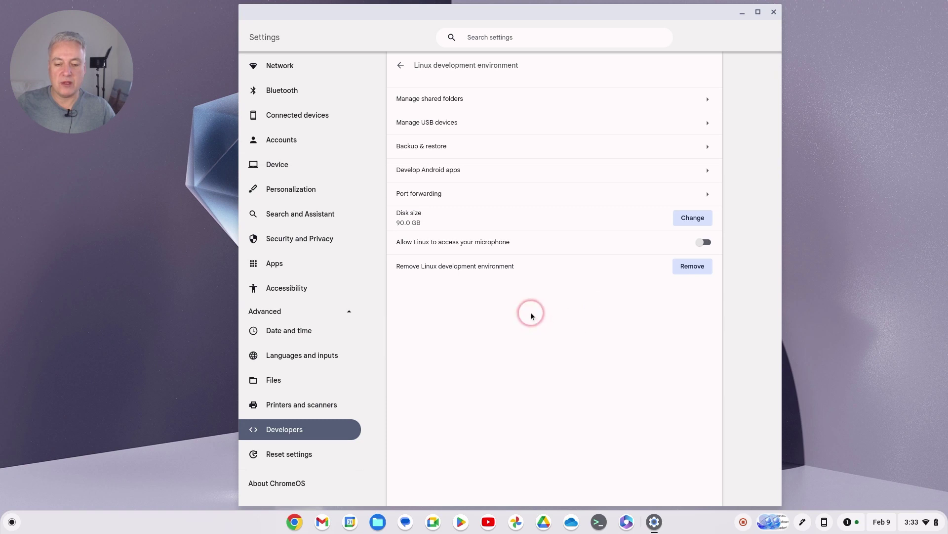
Resize the Linux disk to 34.6 GB, slightly above the minimum size offered
left_click(684, 218)
mouse_move(506, 270)
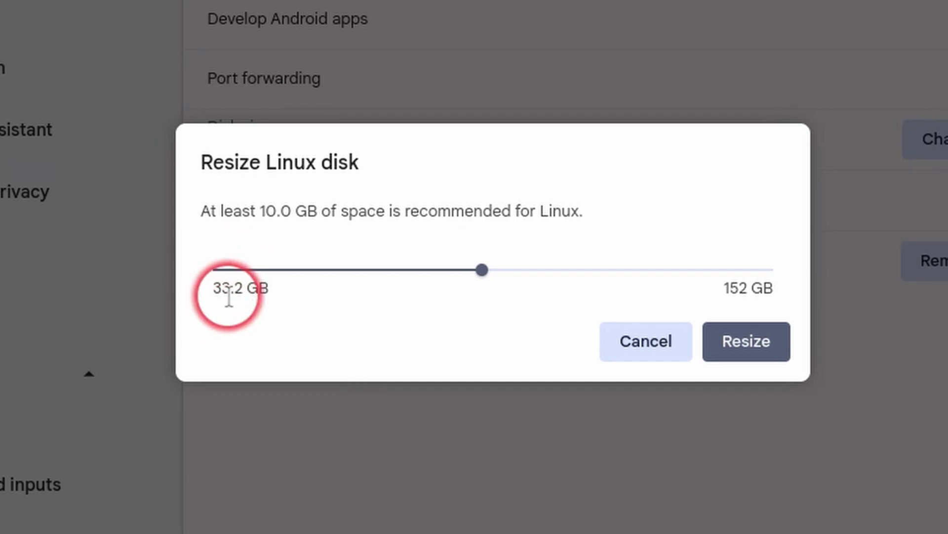
left_click_drag(483, 271, 207, 284)
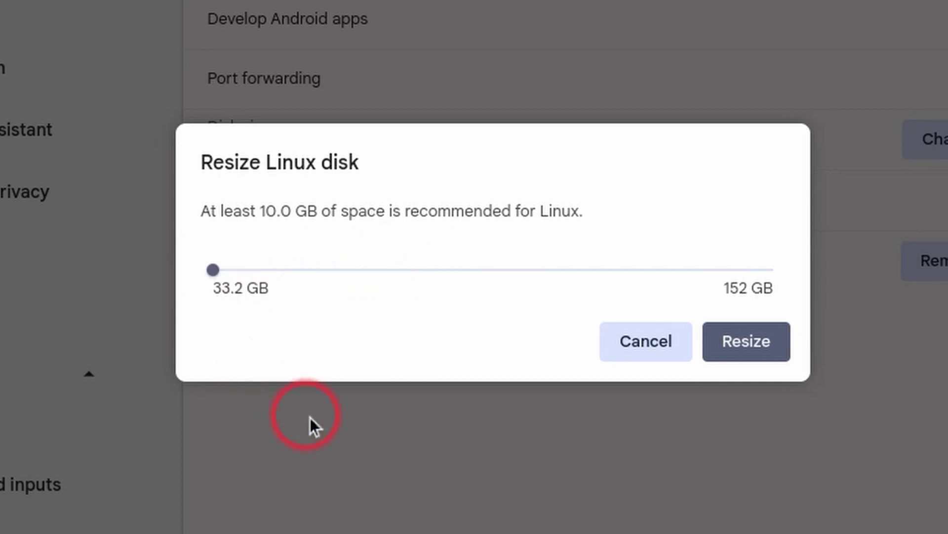
left_click(217, 270)
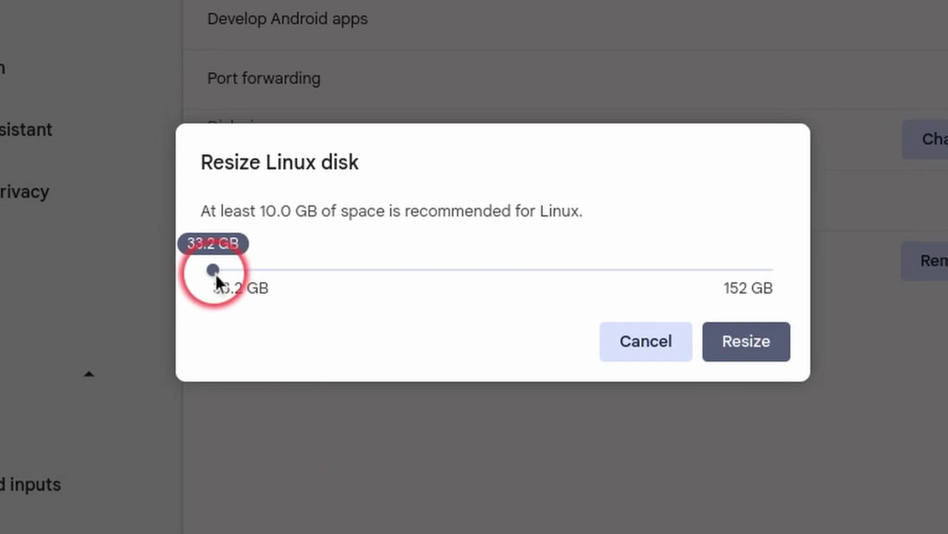
left_click_drag(217, 278, 219, 277)
left_click(217, 271)
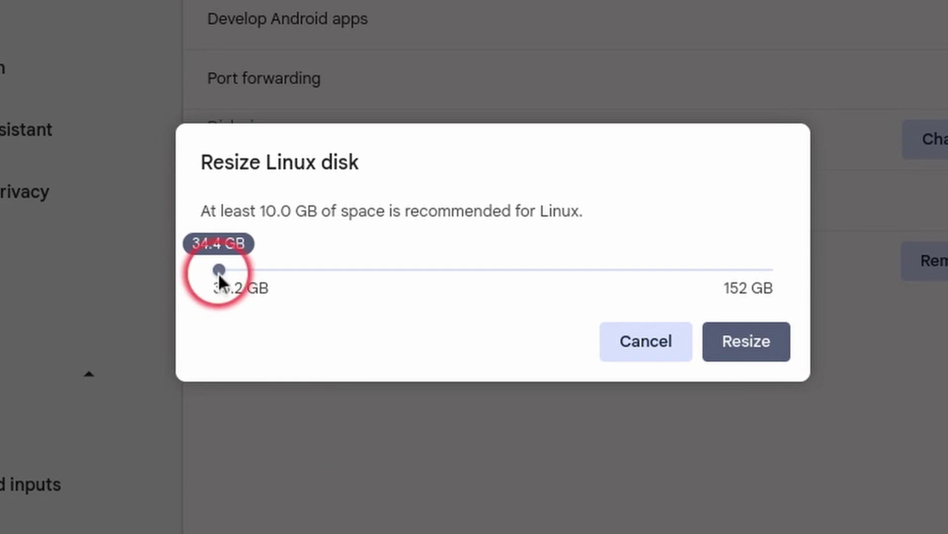
left_click_drag(218, 272, 220, 272)
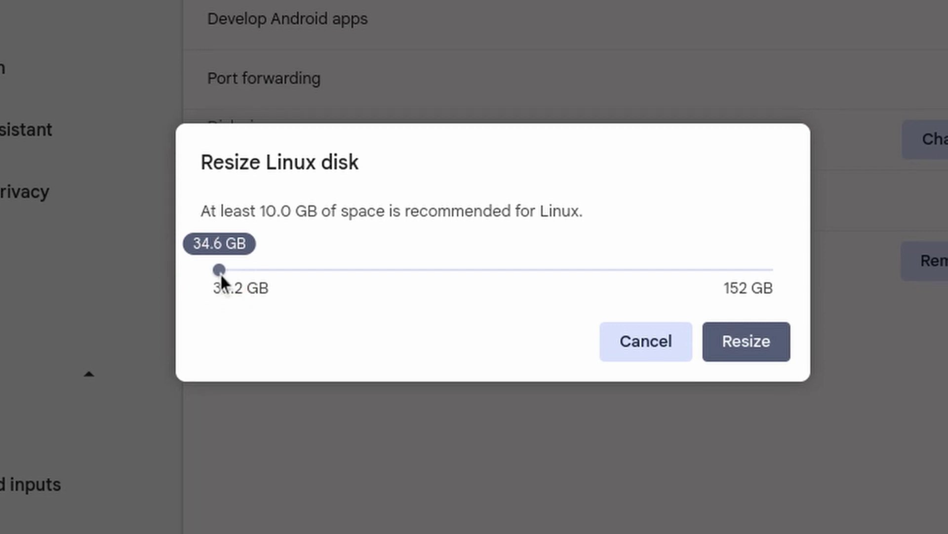
left_click_drag(297, 297, 251, 284)
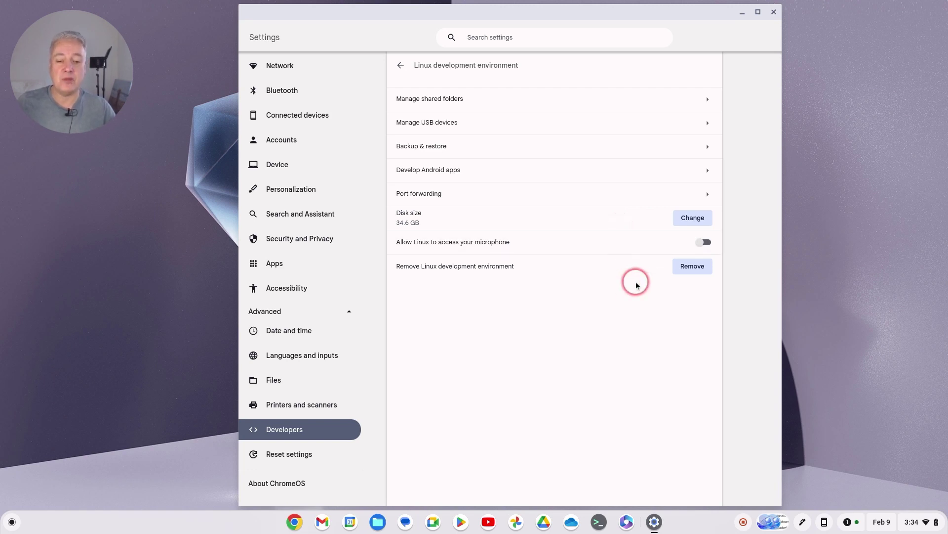
Check the Linux disk's size range in the resize dialog, cancel without changing it, and close Settings
left_click(693, 225)
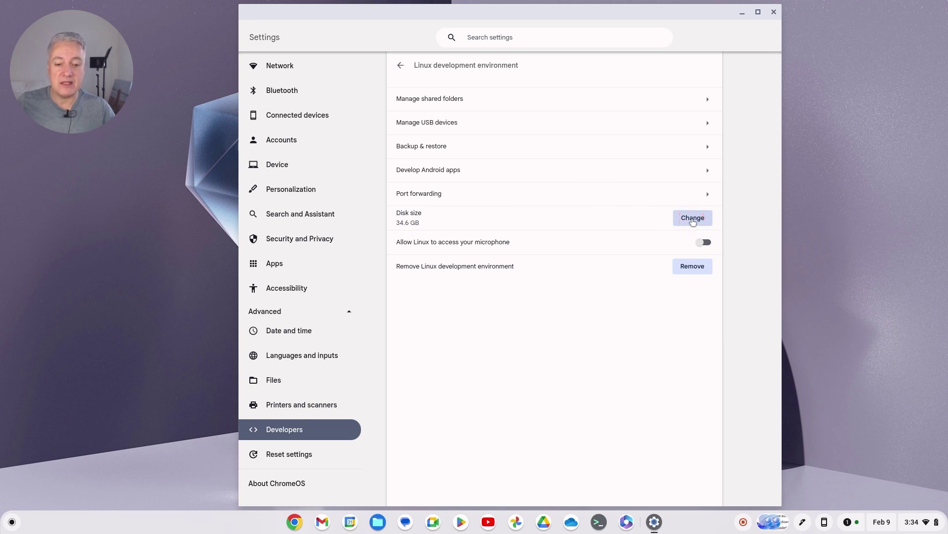
left_click(693, 222)
left_click(401, 270)
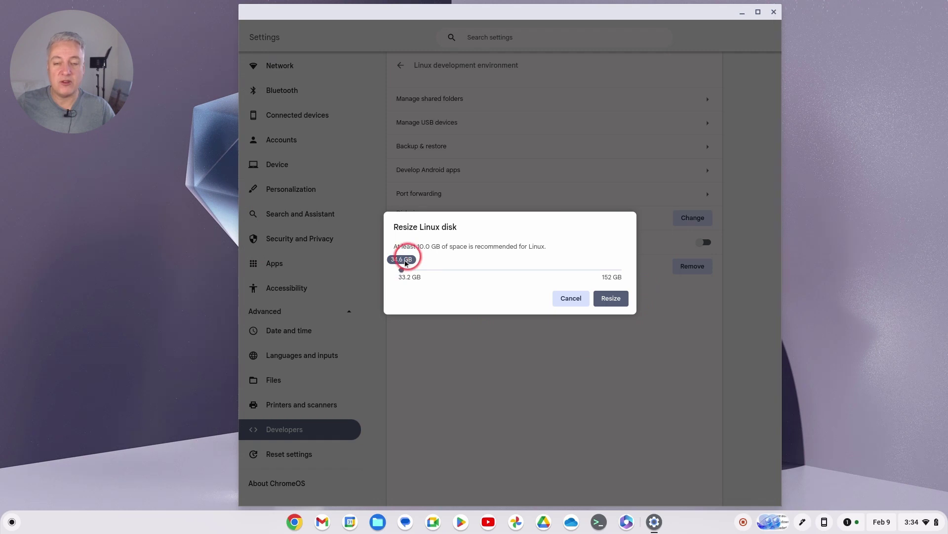
left_click(562, 302)
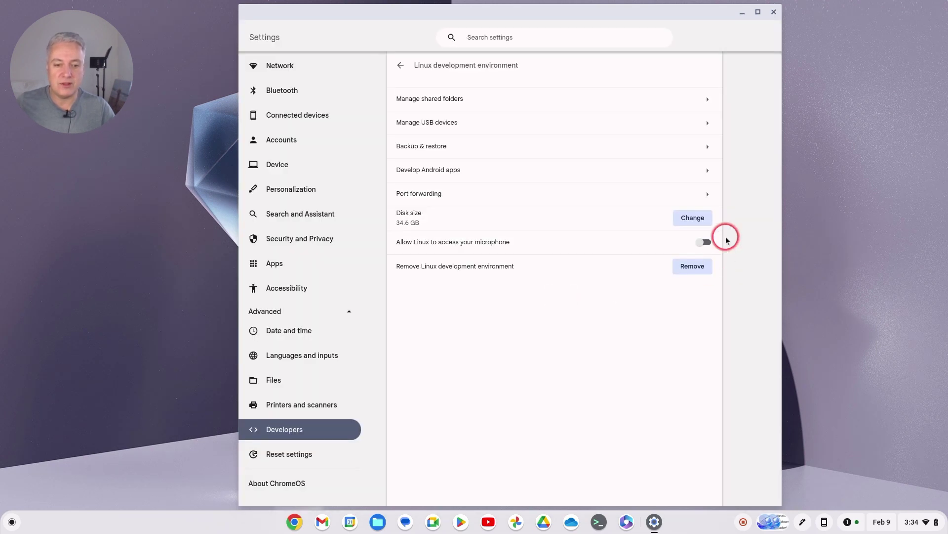
left_click(774, 13)
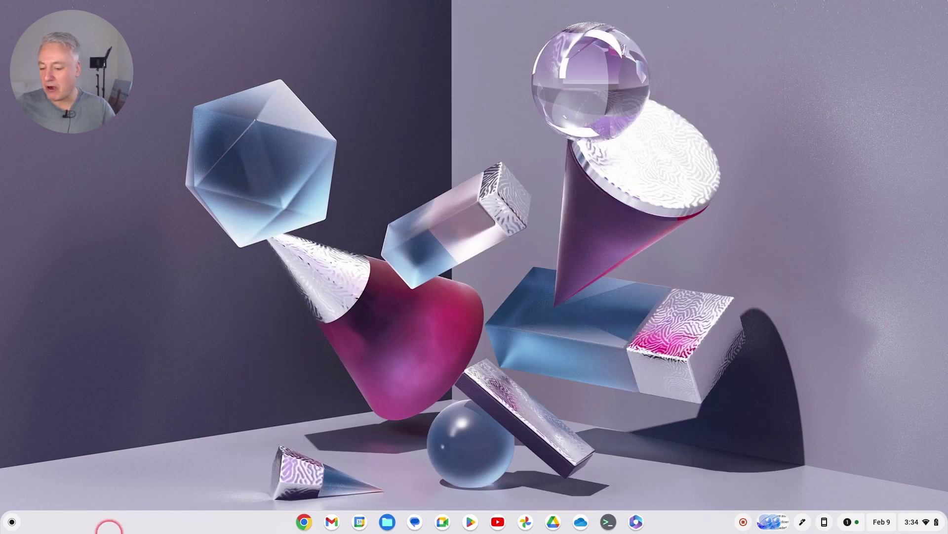
Look into the Linux apps folder in the launcher and close the launcher
left_click(13, 524)
left_click(232, 353)
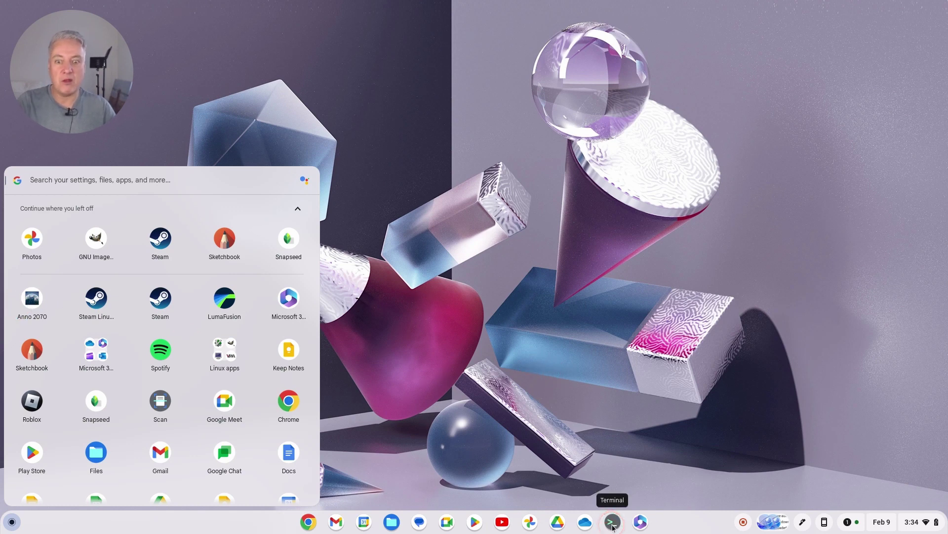
left_click(326, 362)
left_click(672, 455)
Switch to Terminal, check root disk usage in a penguin session with sudo du -shc /, and exit Terminal
left_click(612, 522)
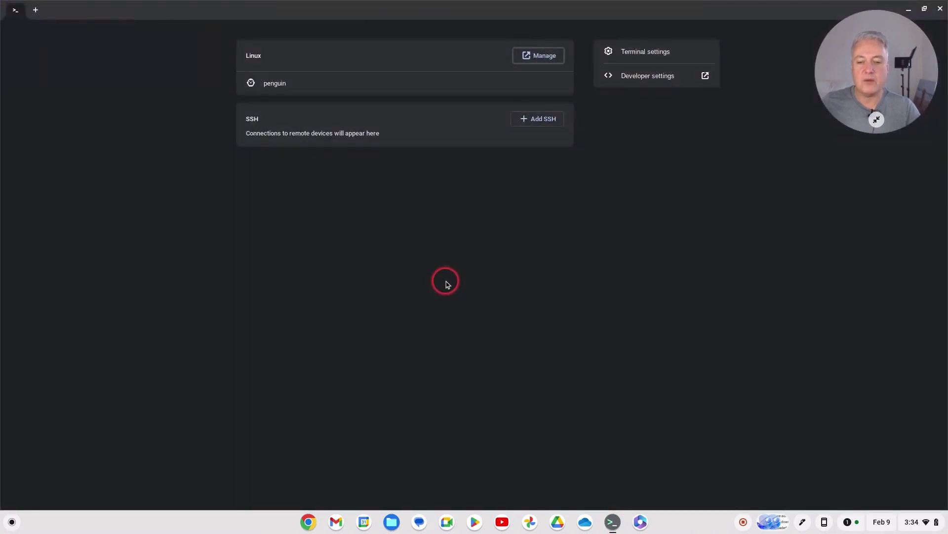
left_click(280, 84)
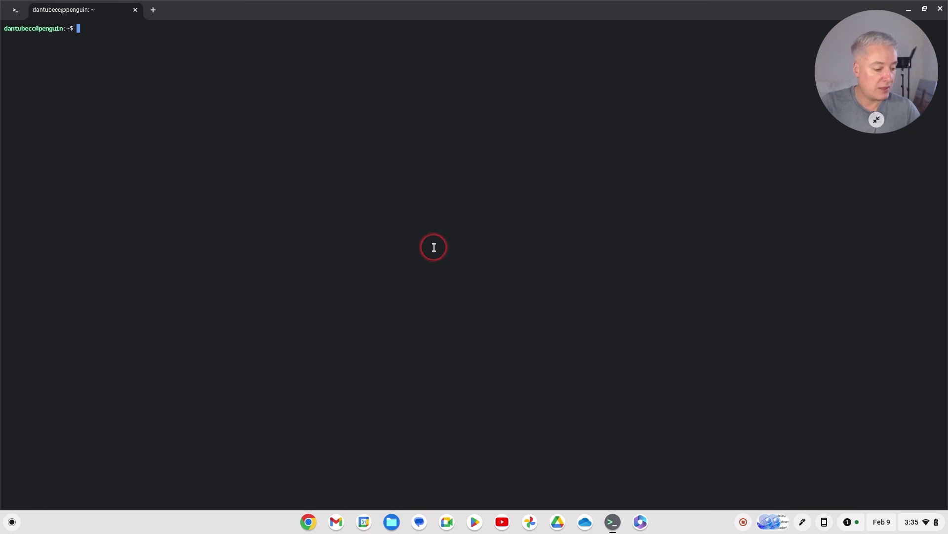
type("sudo du -shc")
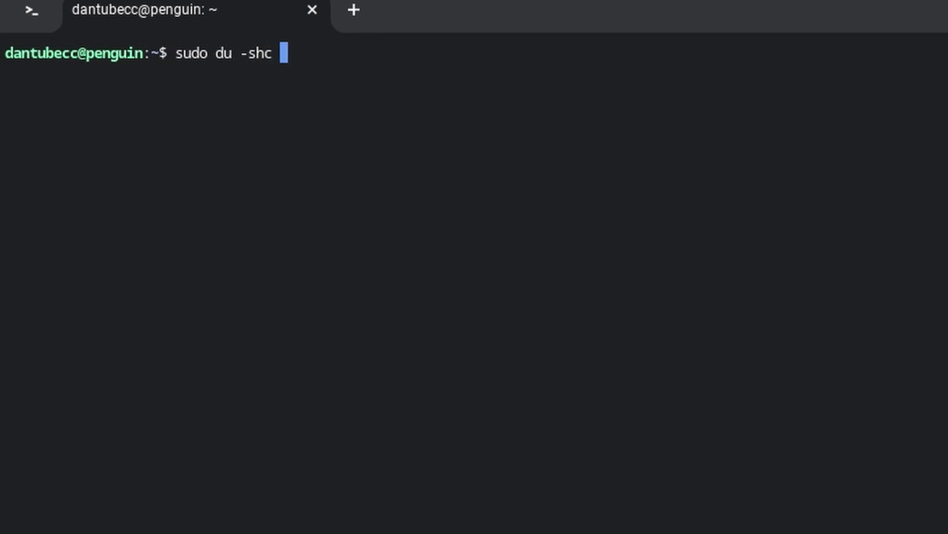
key("Return")
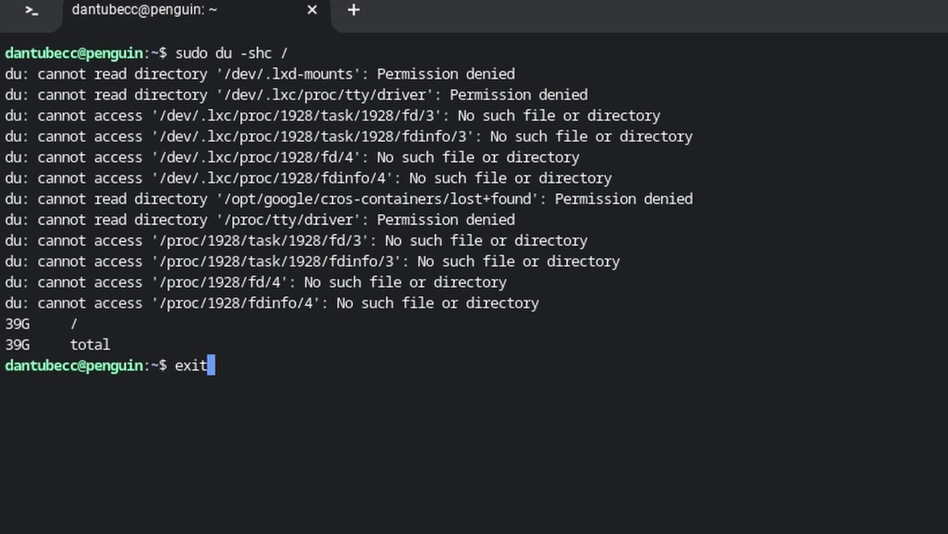
key("Return")
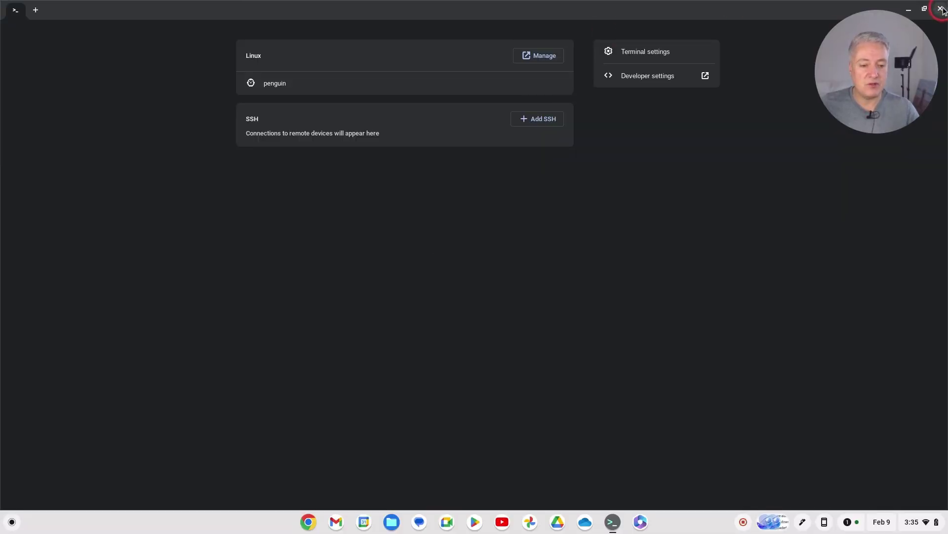
left_click(941, 9)
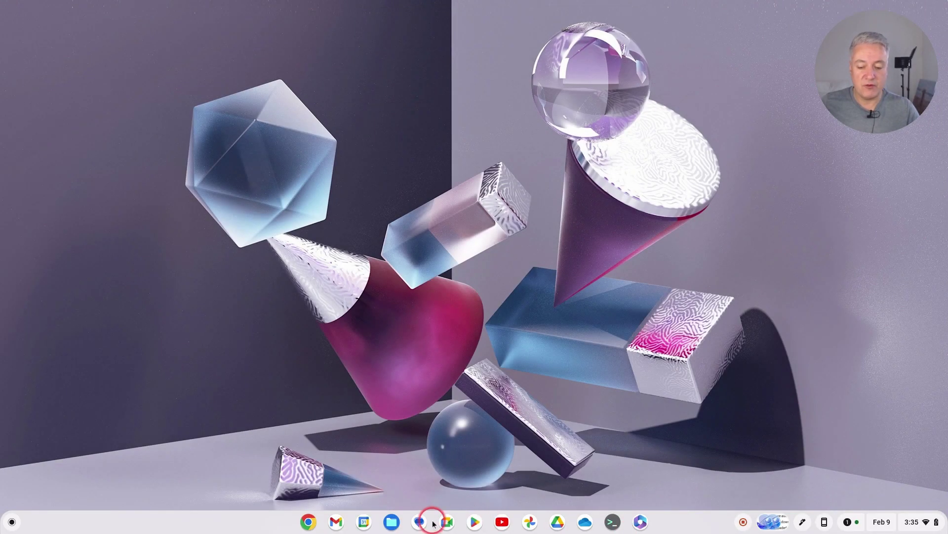
Open Files and check how much storage is available after the Linux disk resize
left_click(388, 521)
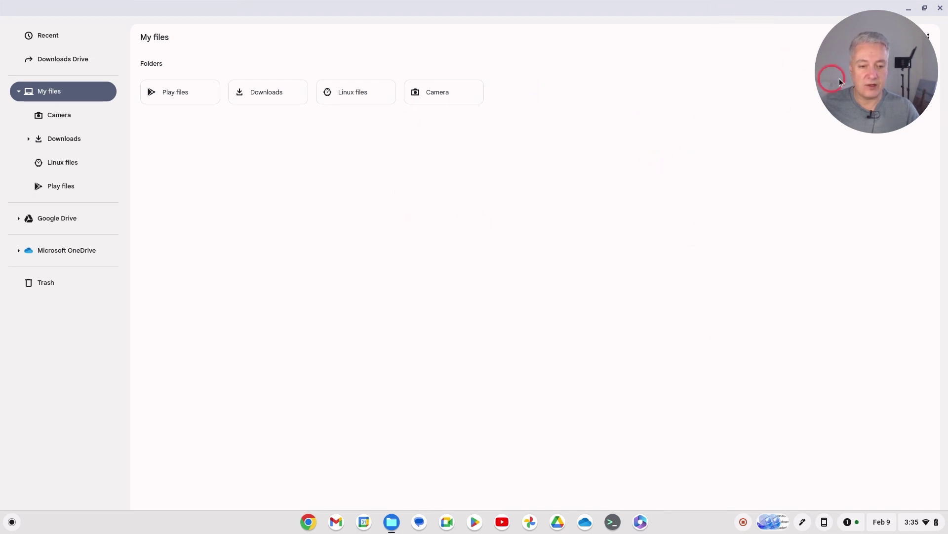
left_click(928, 38)
mouse_move(868, 256)
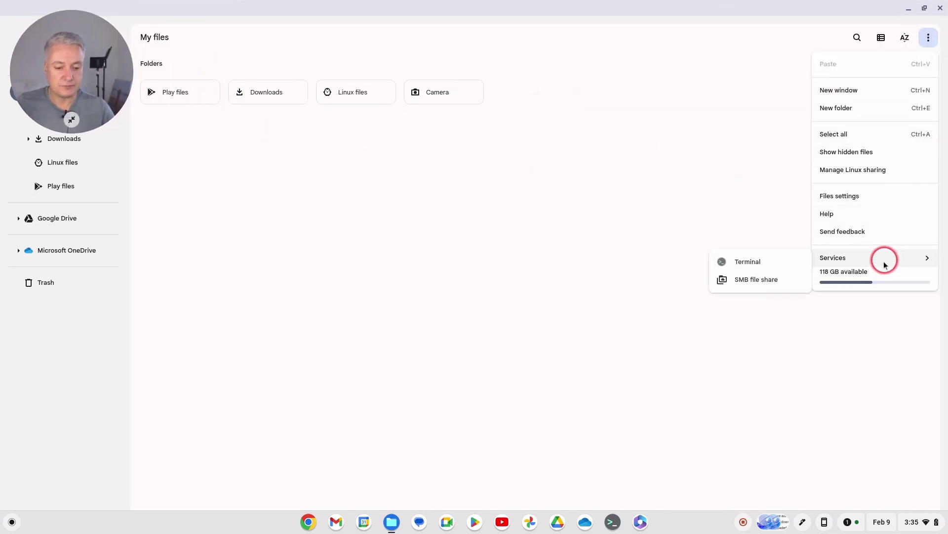
From storage management, open the Linux storage settings and resize the Linux disk to about 45.8 GB
left_click(882, 269)
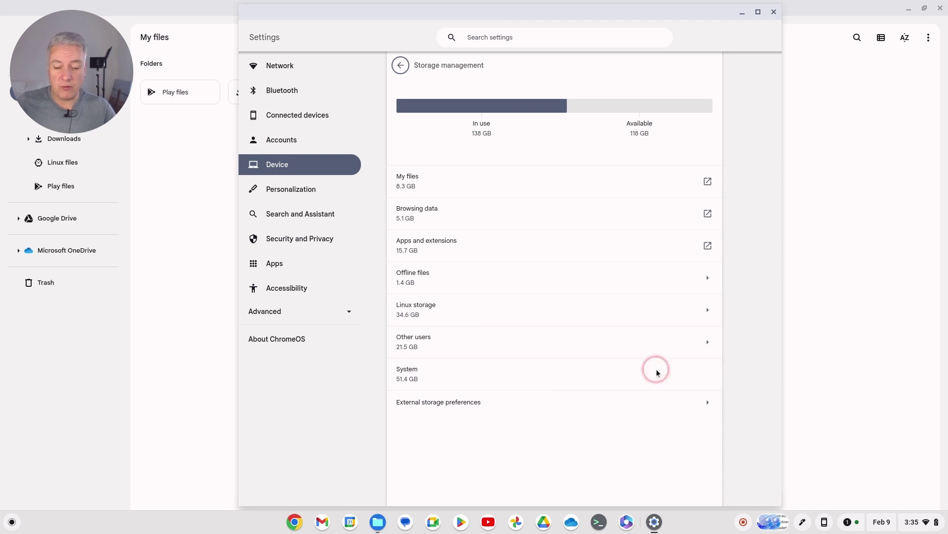
left_click(657, 310)
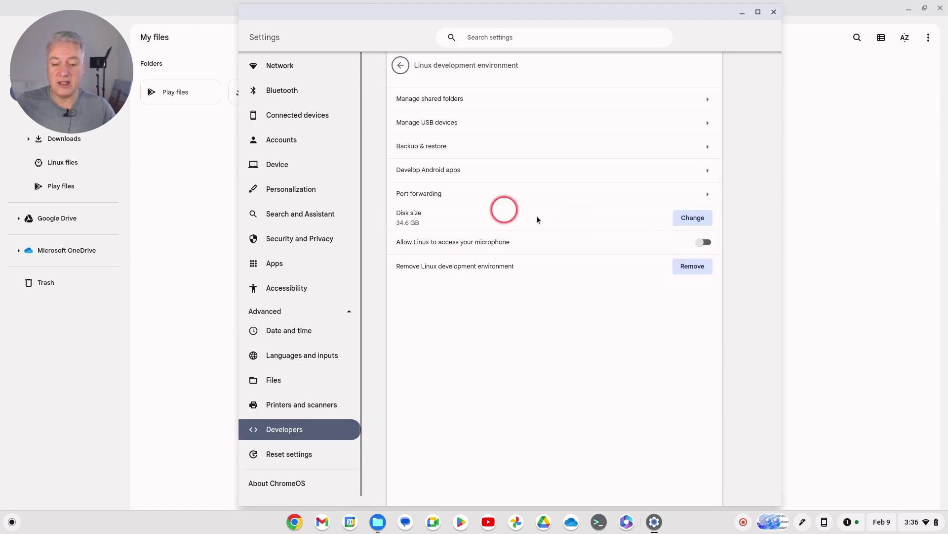
left_click(697, 218)
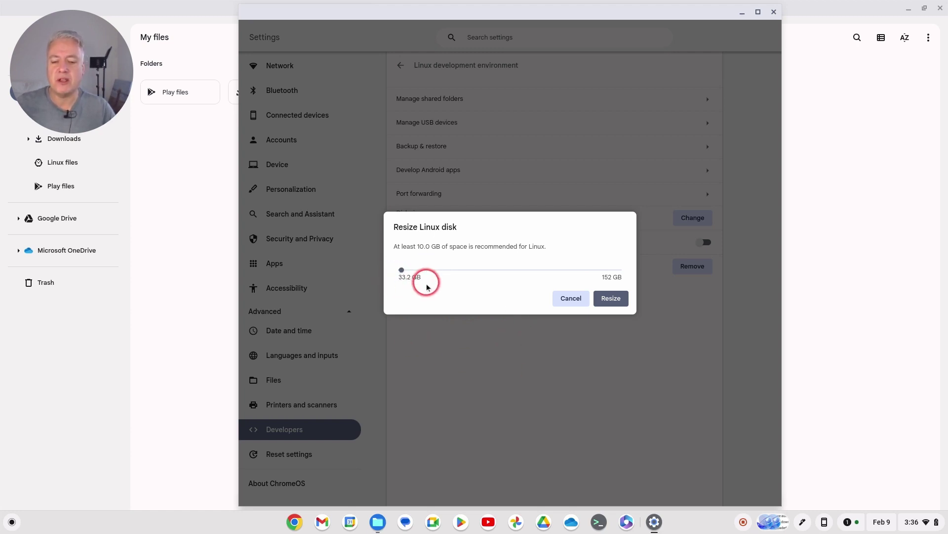
left_click(402, 272)
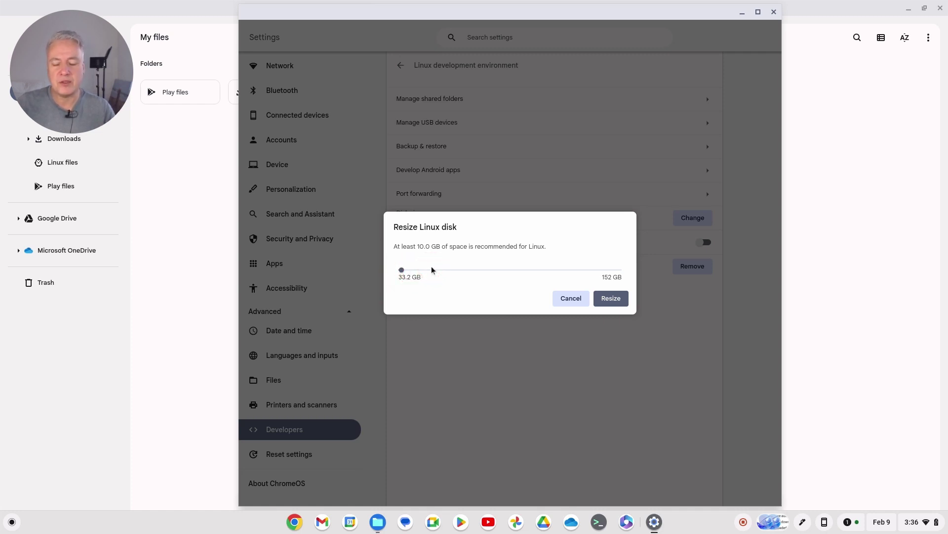
left_click(402, 272)
left_click_drag(402, 272, 424, 272)
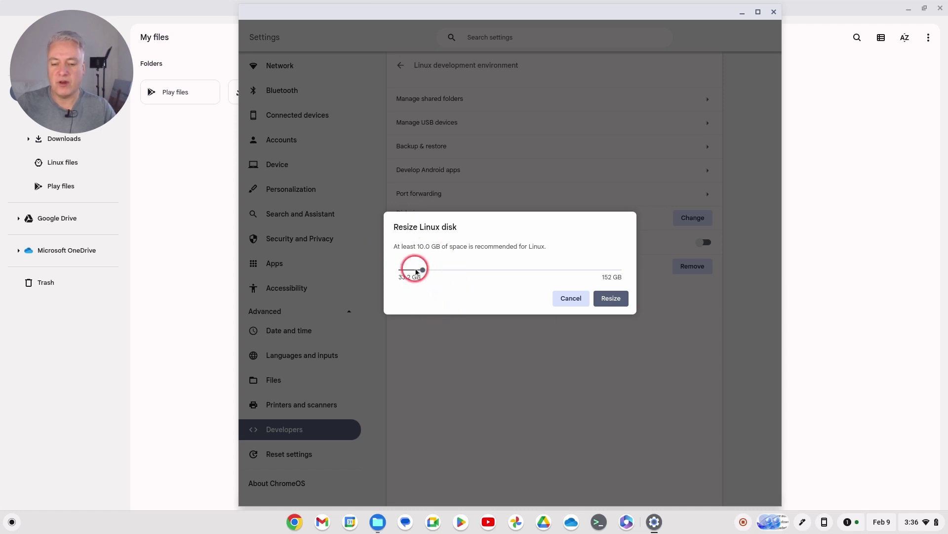
left_click(611, 299)
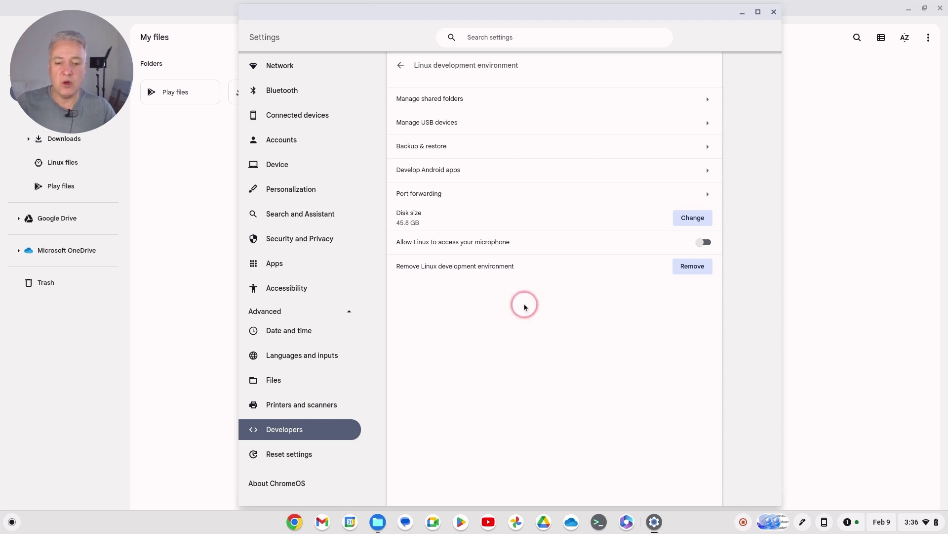
Close Settings, check the available storage in Files, and open the storage management breakdown from there
left_click(774, 12)
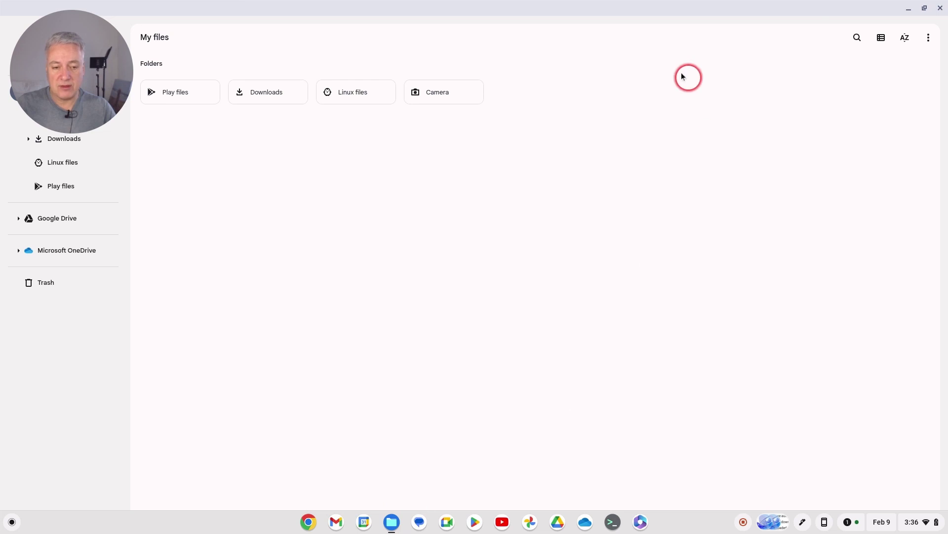
left_click(929, 38)
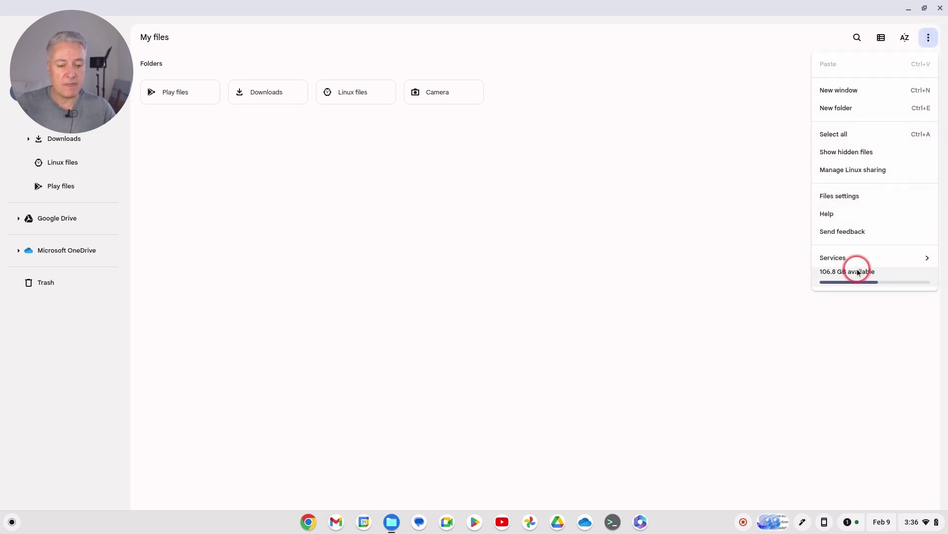
left_click(856, 285)
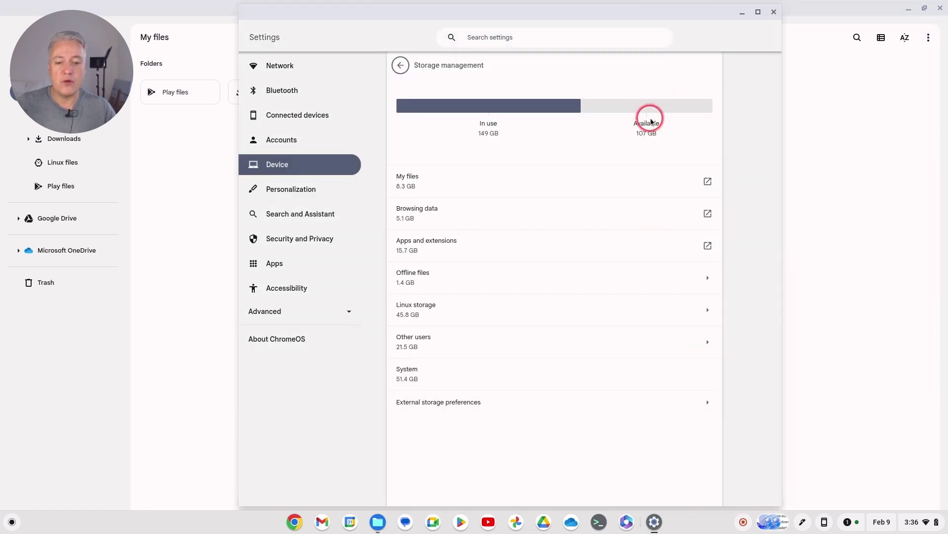